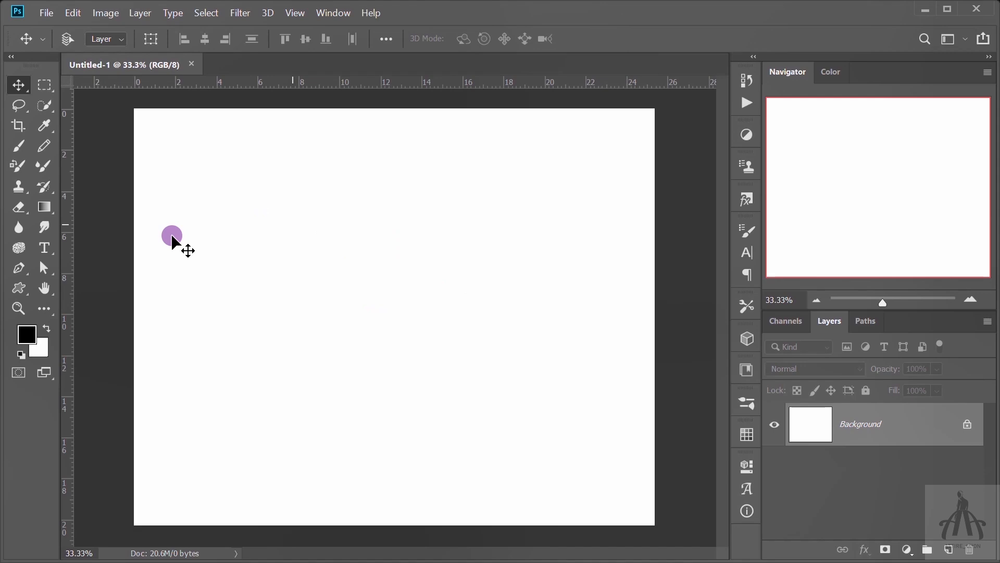
# Add the text ZARA near the middle of the canvas and set its font to Bodoni Bk BT.
pyautogui.press('t')
pyautogui.click(270, 292)
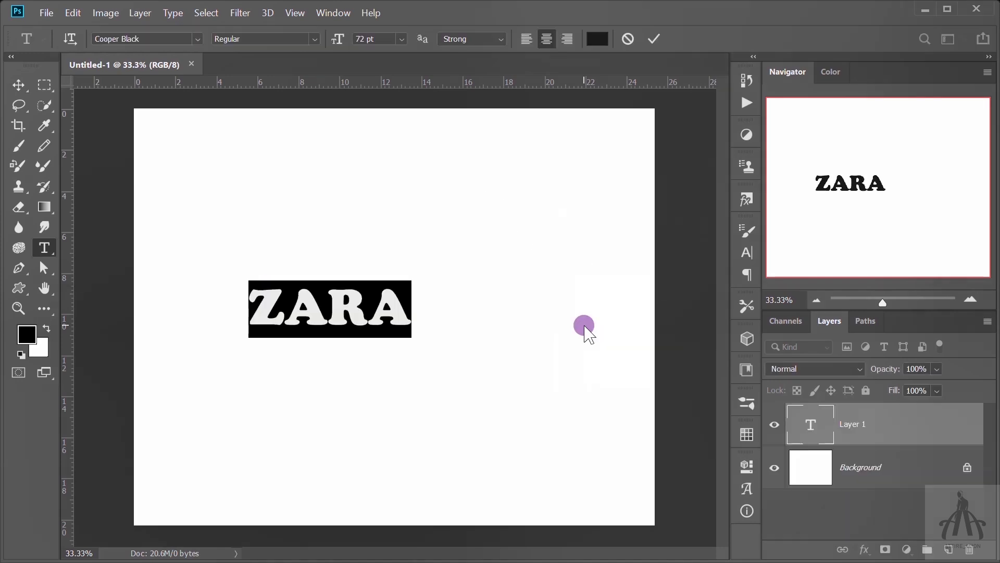
pyautogui.hotkey('ctrl', 't')
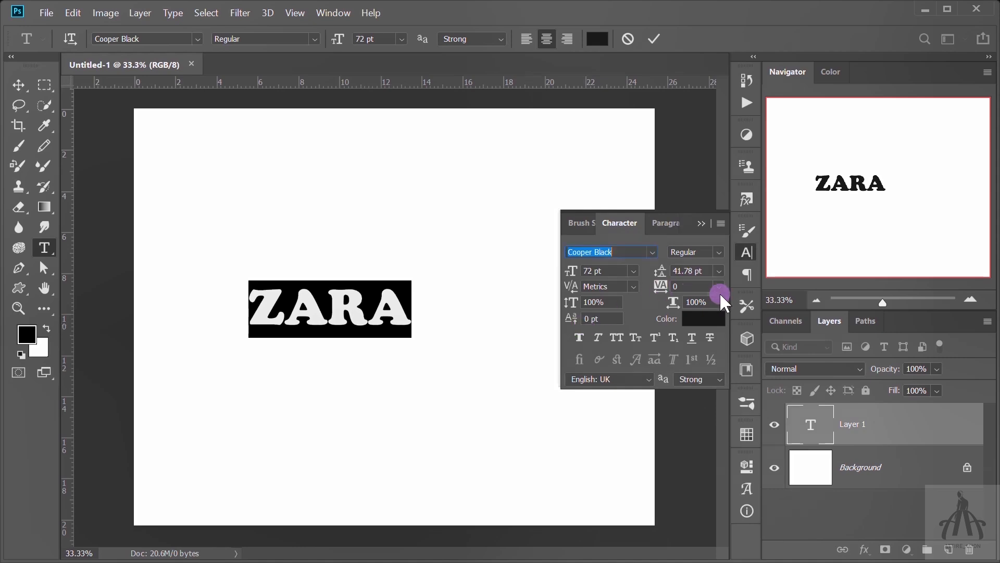
pyautogui.click(652, 252)
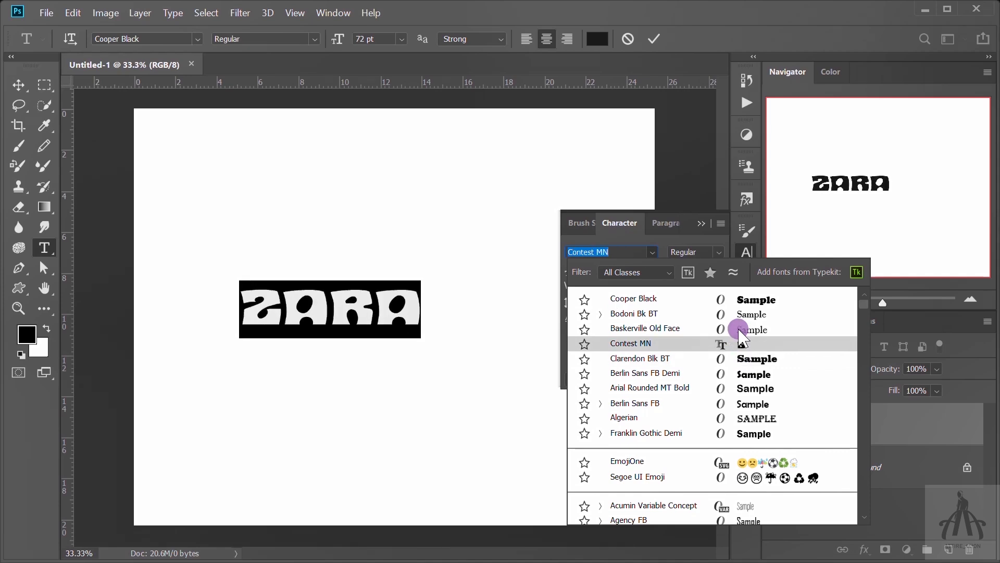
pyautogui.click(731, 314)
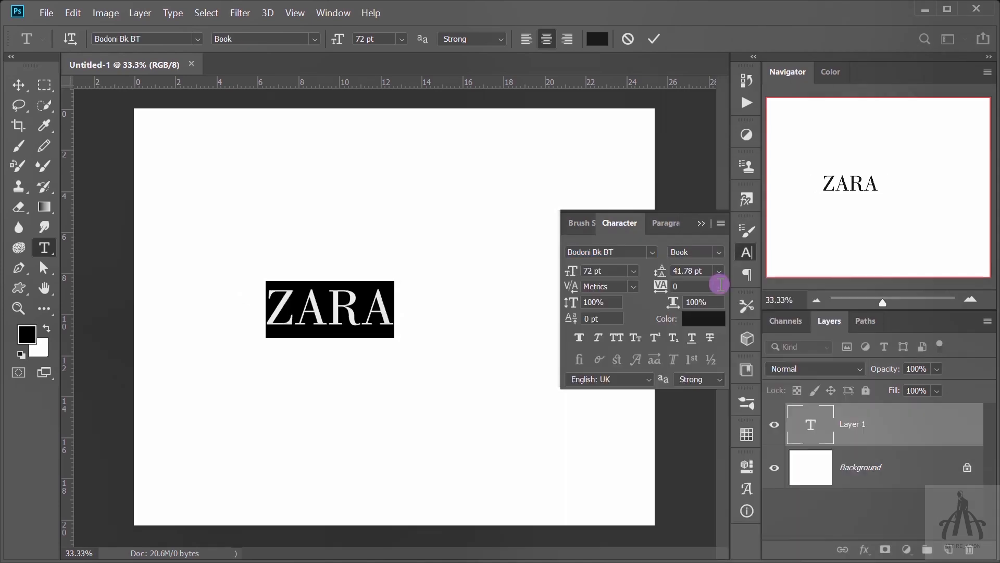
# Set the tracking of the ZARA text to -270.
pyautogui.click(719, 286)
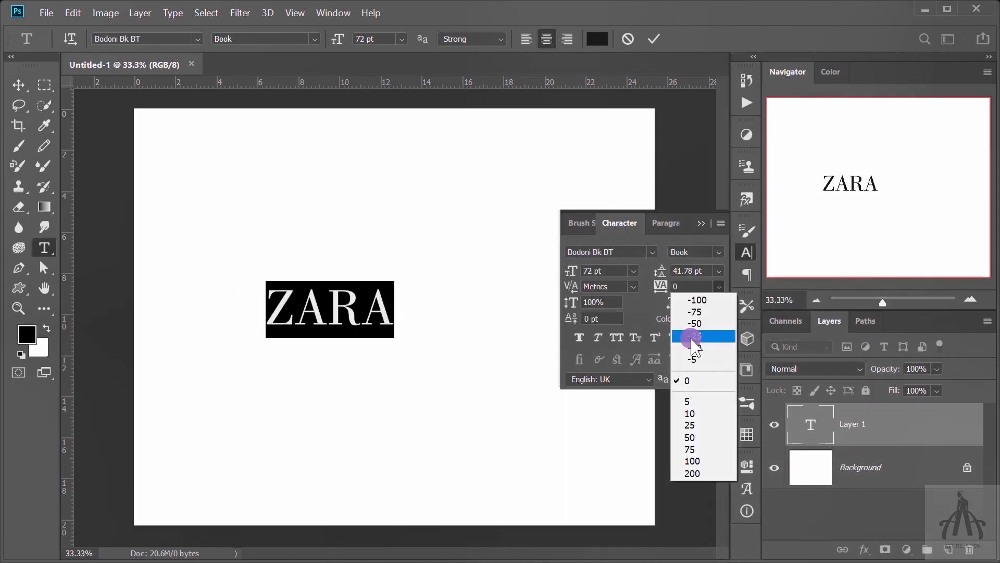
pyautogui.click(705, 301)
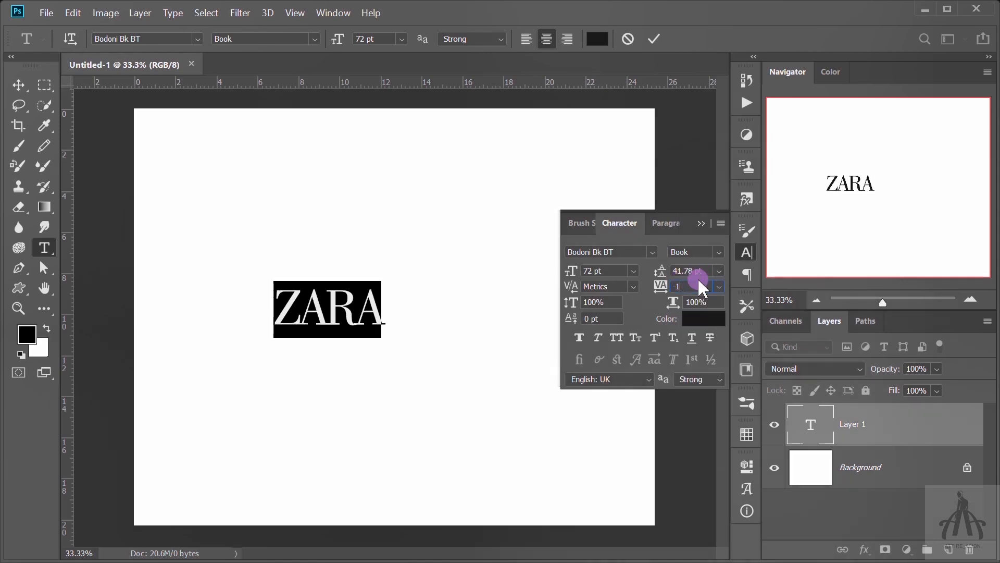
pyautogui.write('-150')
pyautogui.press('Tab')
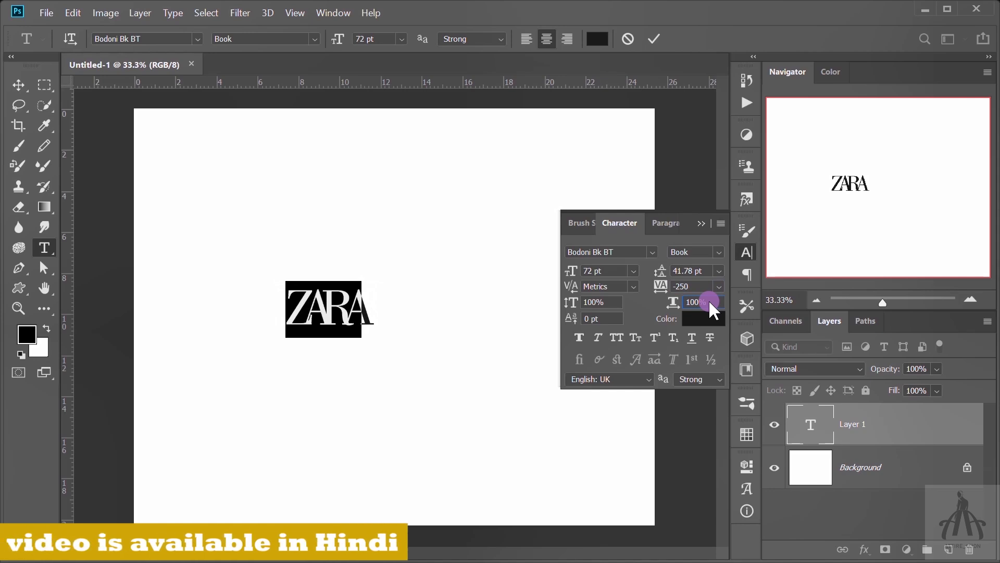
pyautogui.click(683, 286)
pyautogui.write('-270')
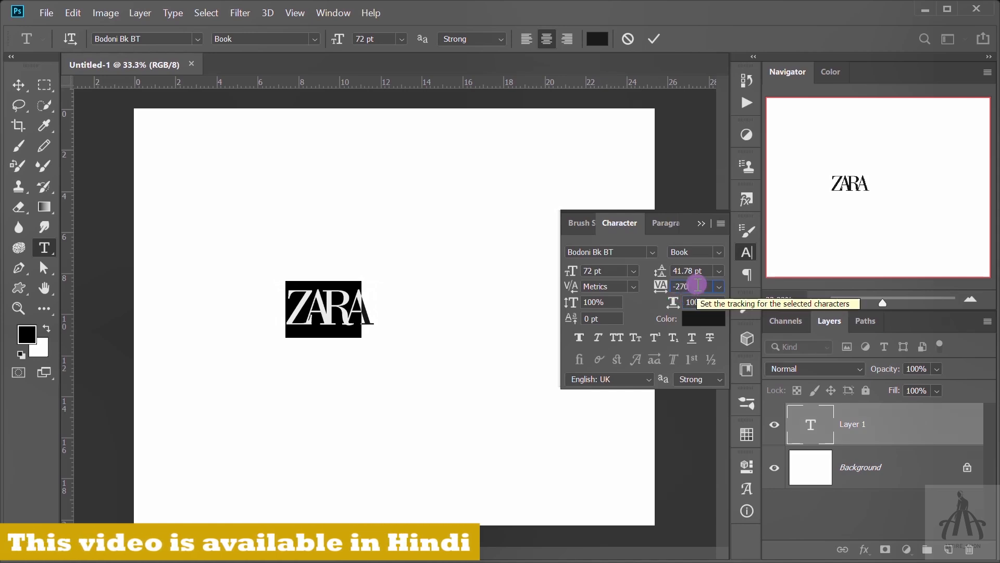
pyautogui.press('Tab')
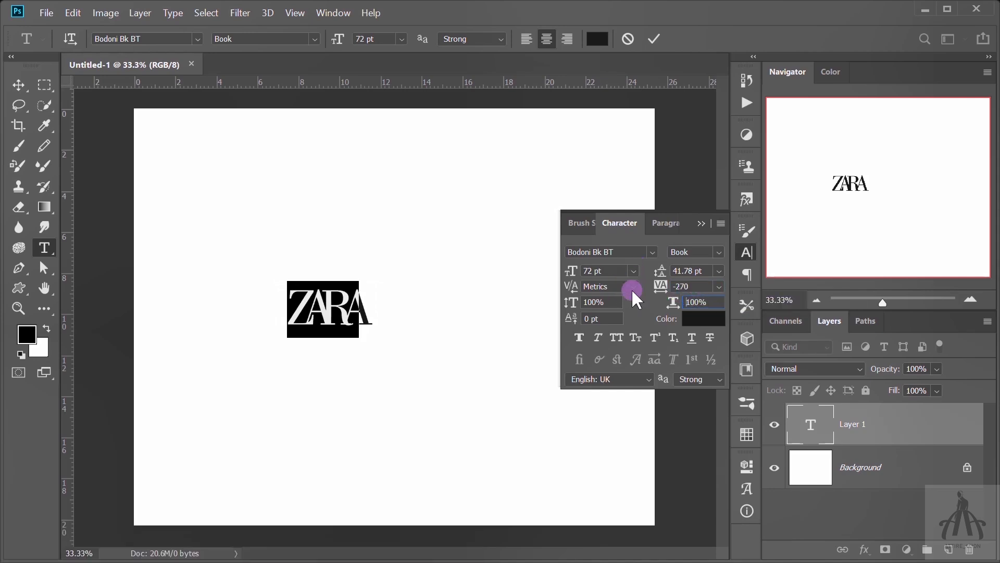
# Set the font size of the ZARA text to 150 pt.
pyautogui.click(598, 269)
pyautogui.write('1')
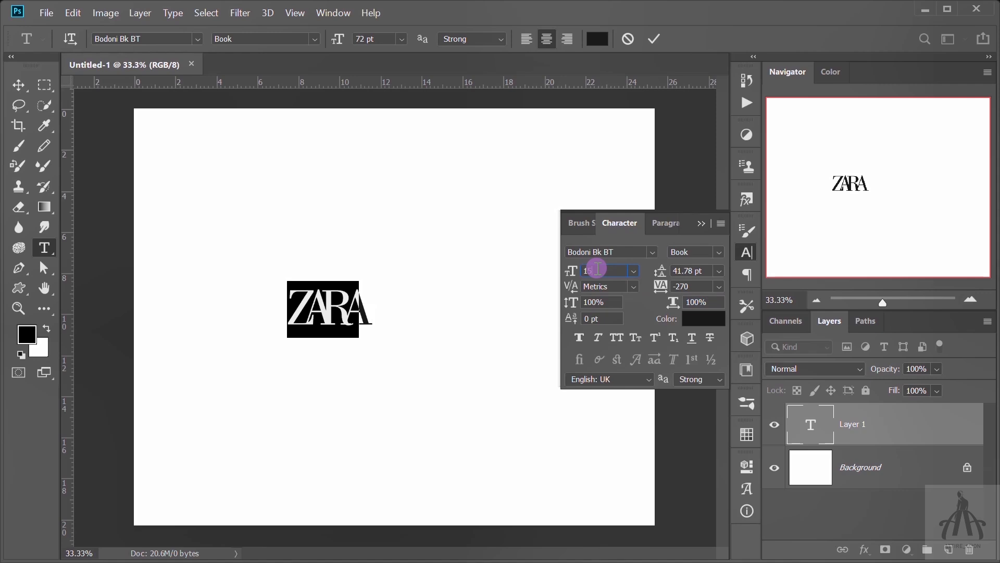
pyautogui.write('50')
pyautogui.press('Return')
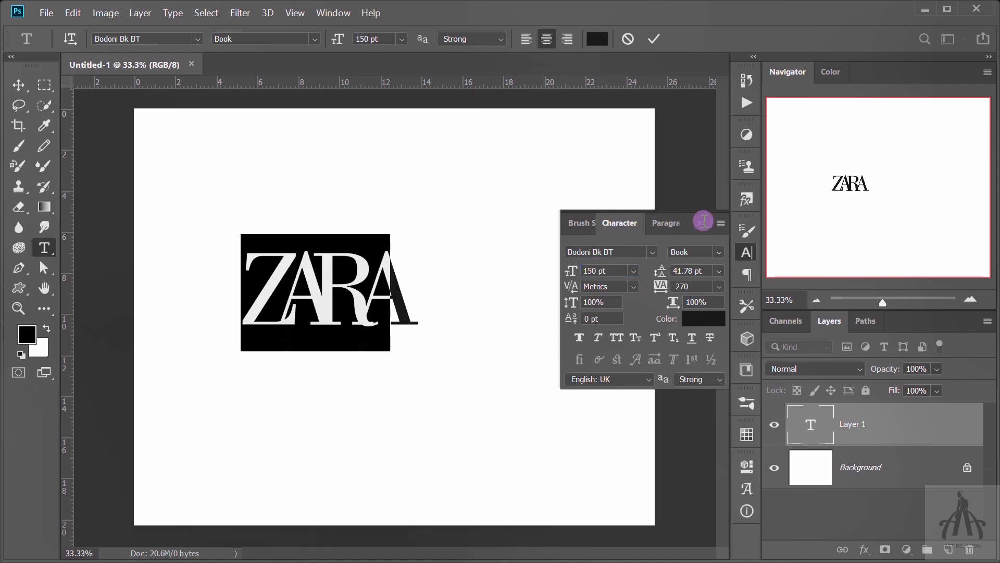
pyautogui.click(704, 221)
# Hide the Background layer and trim the canvas on all four sides based on the top left pixel color.
pyautogui.click(774, 468)
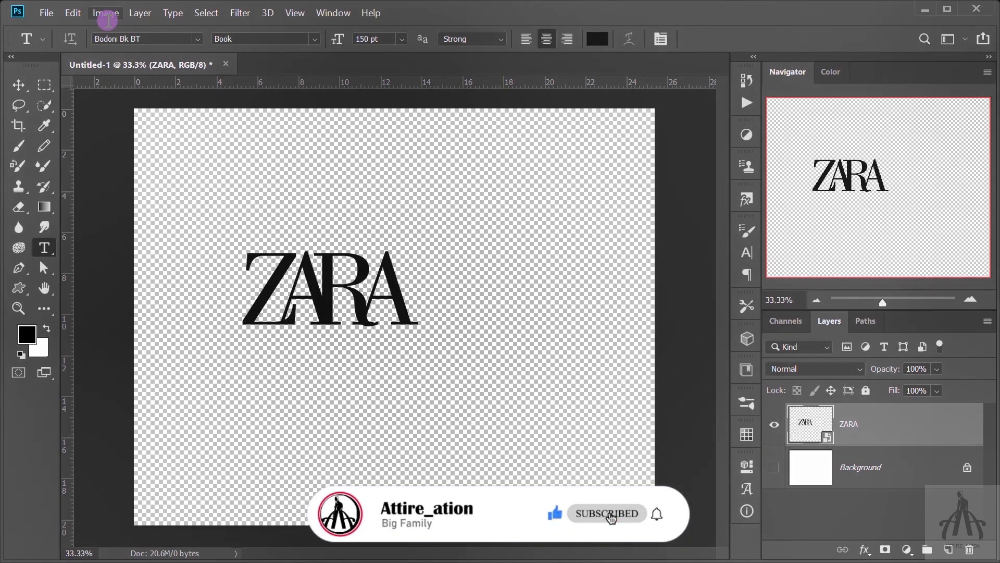
pyautogui.click(107, 16)
pyautogui.click(117, 179)
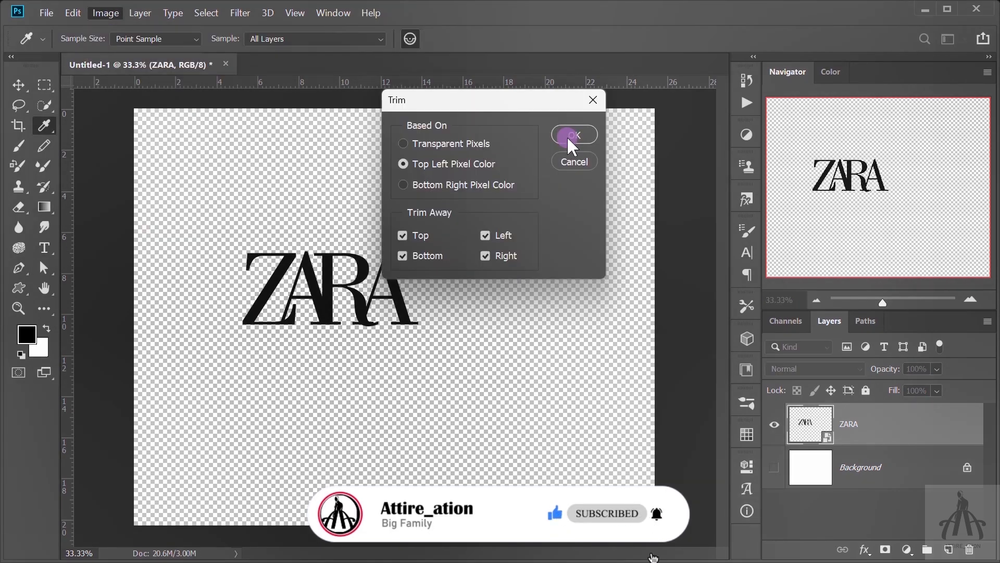
pyautogui.click(573, 135)
# Quick-export the ZARA layer to the Desktop as ZARA.png.
pyautogui.click(17, 85)
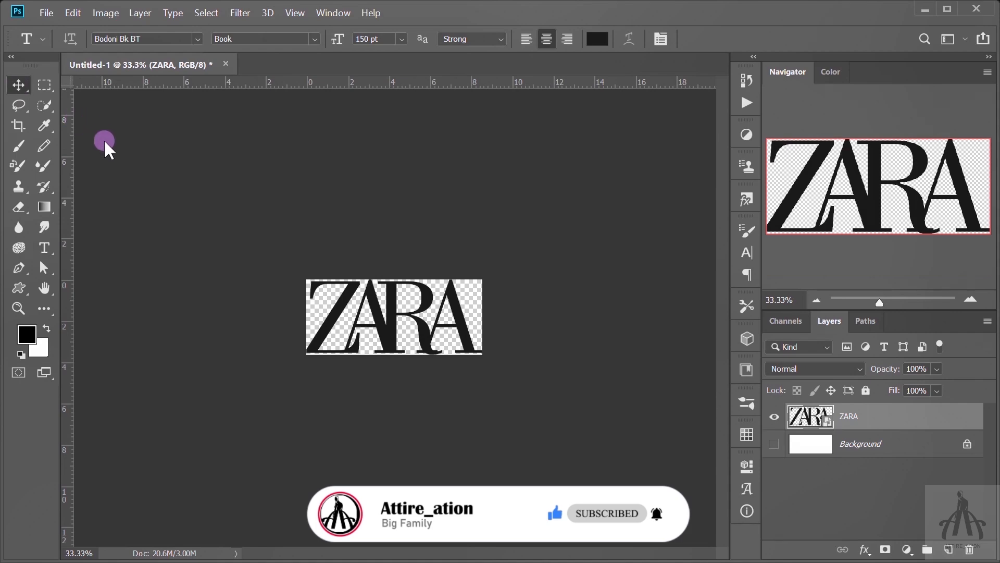
pyautogui.hotkey('ctrl', '0')
pyautogui.rightClick(953, 412)
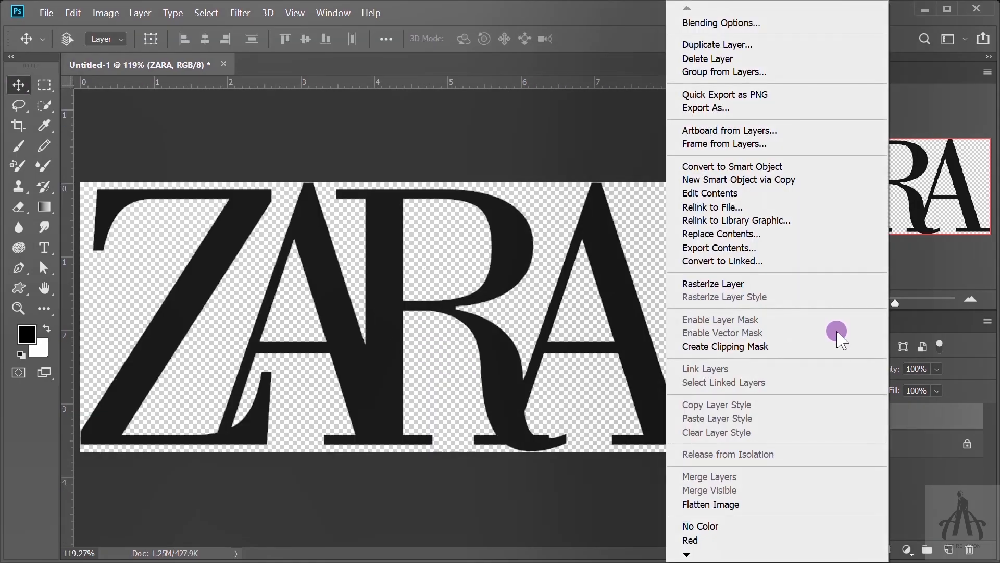
pyautogui.click(755, 95)
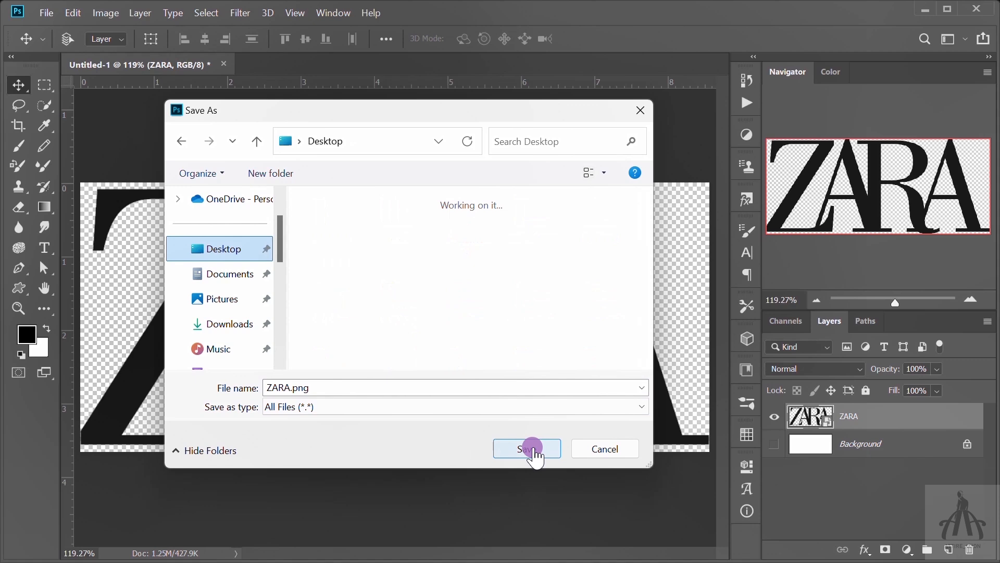
pyautogui.click(527, 450)
# Show the Background layer and apply a slight Gaussian Blur to the ZARA layer.
pyautogui.click(774, 444)
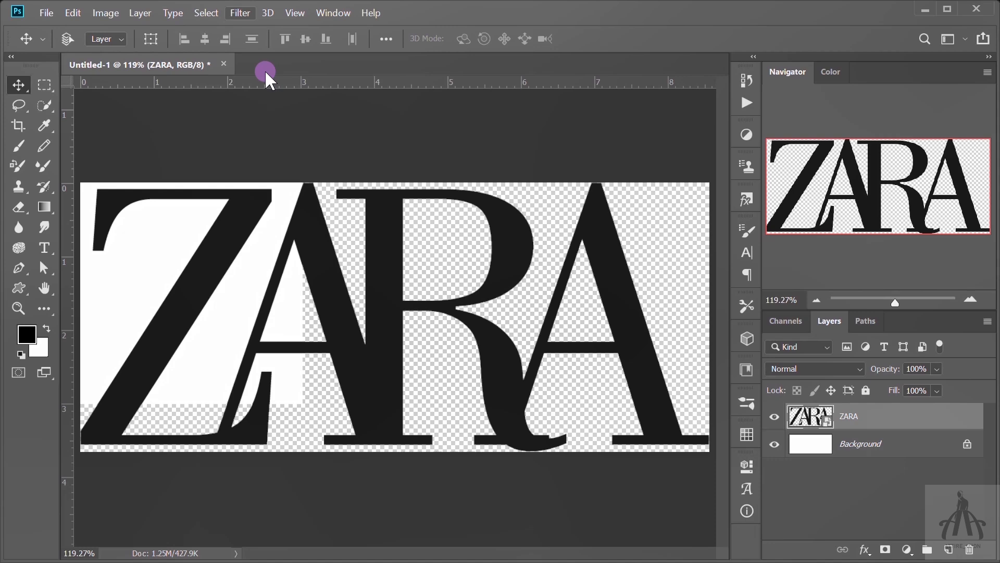
pyautogui.click(241, 12)
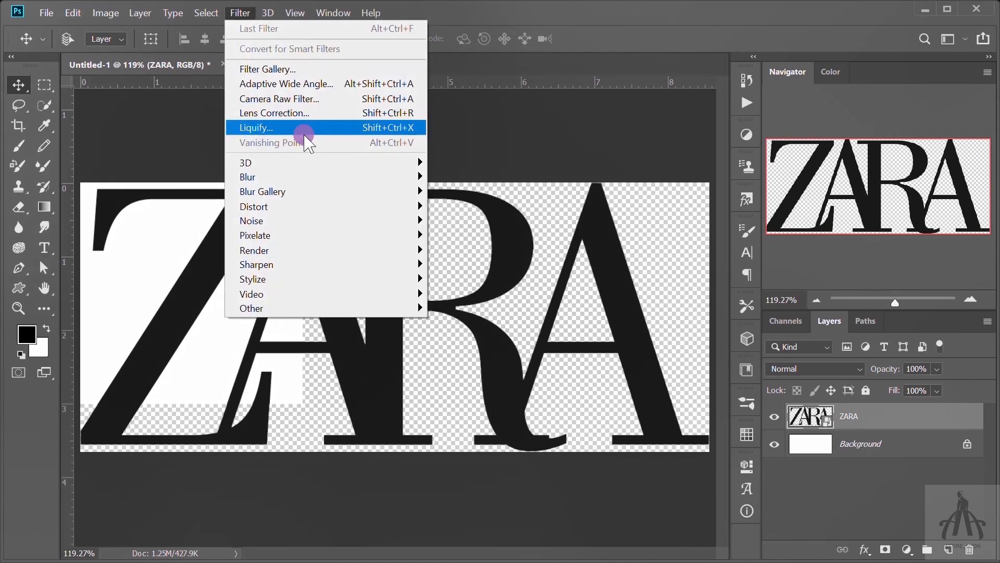
pyautogui.moveTo(347, 177)
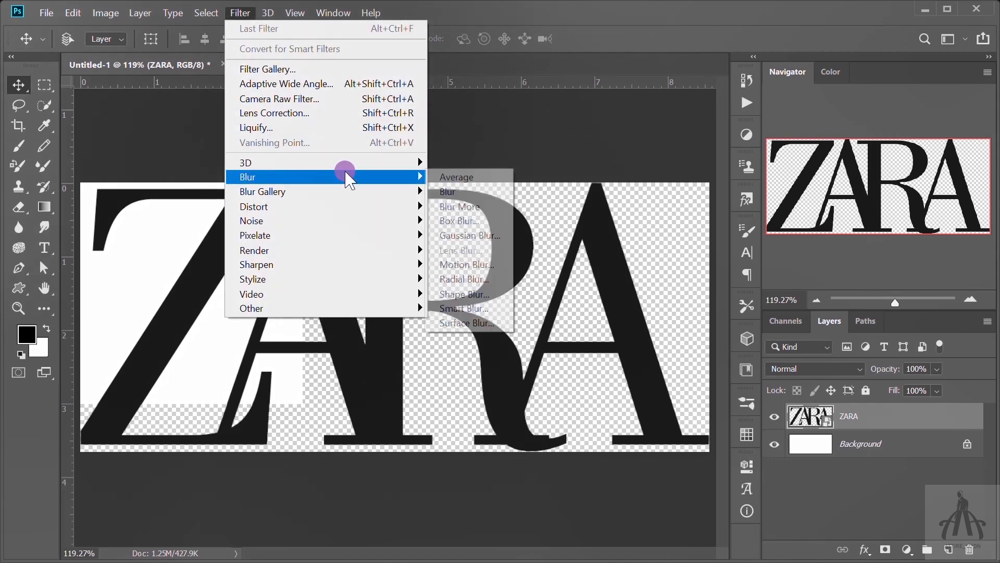
pyautogui.click(470, 236)
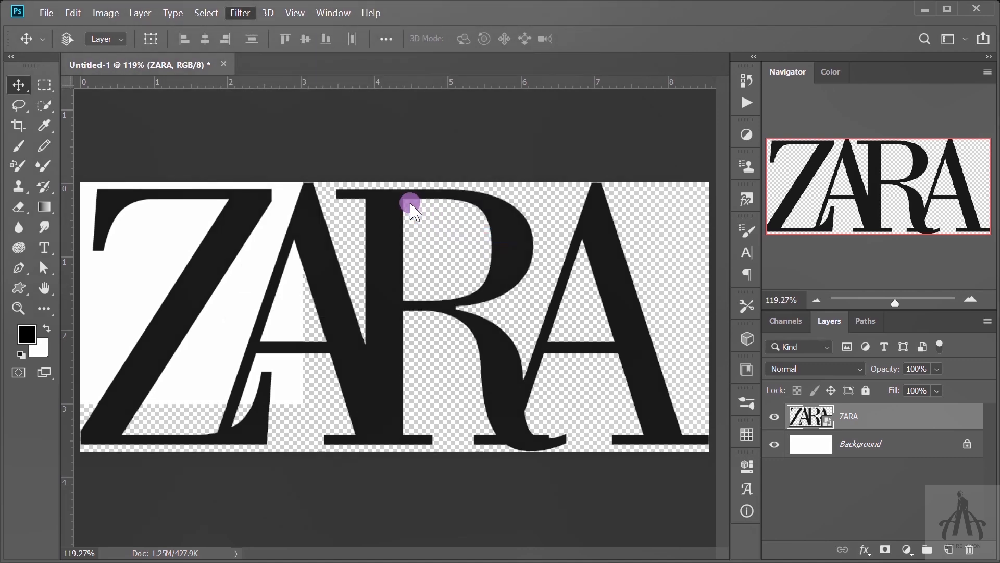
pyautogui.moveTo(543, 328); pyautogui.dragTo(515, 330)
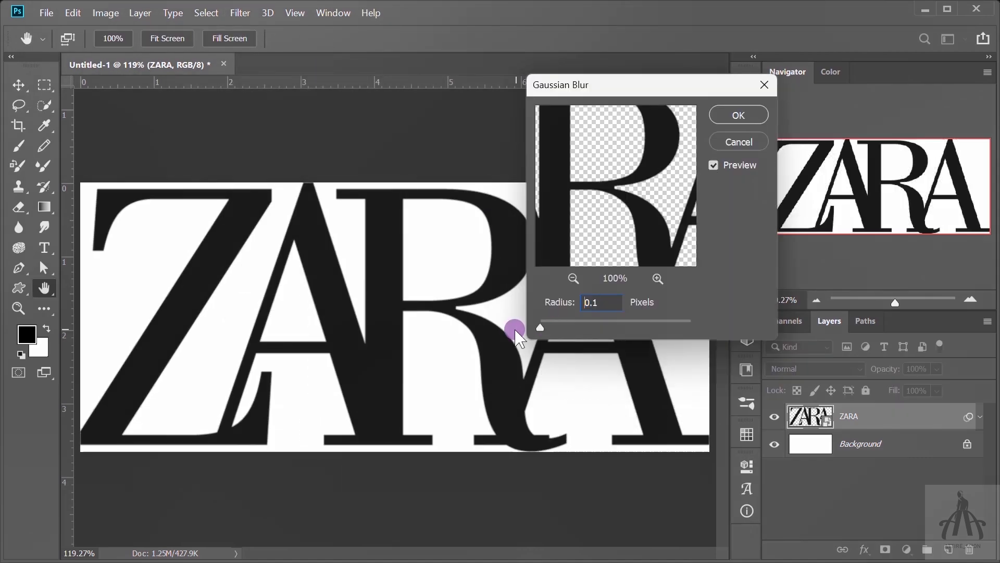
pyautogui.doubleClick(600, 307)
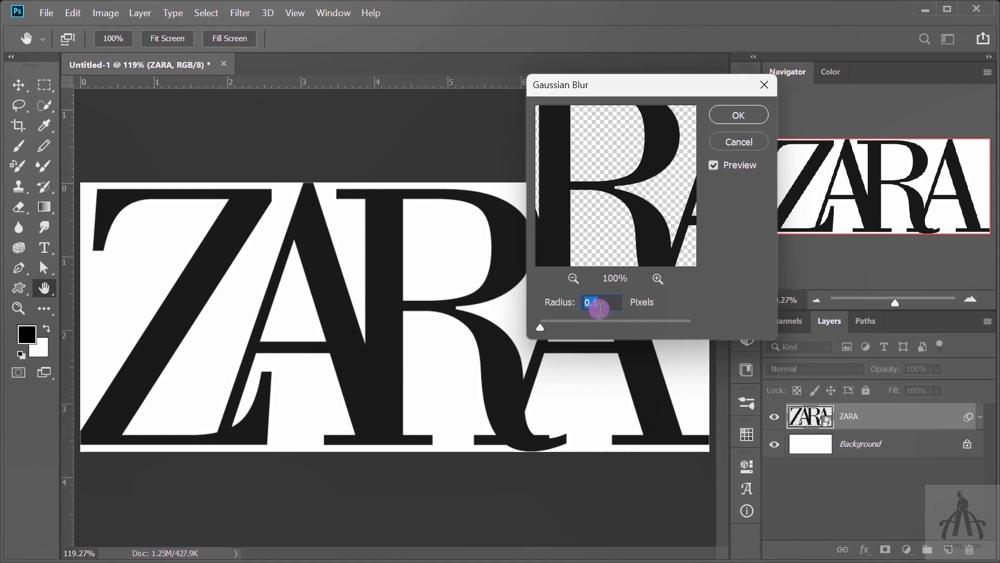
pyautogui.moveTo(541, 327); pyautogui.dragTo(547, 330)
pyautogui.press('Return')
# Flatten the blurred ZARA layer and the white background into a single layer.
pyautogui.click(893, 416)
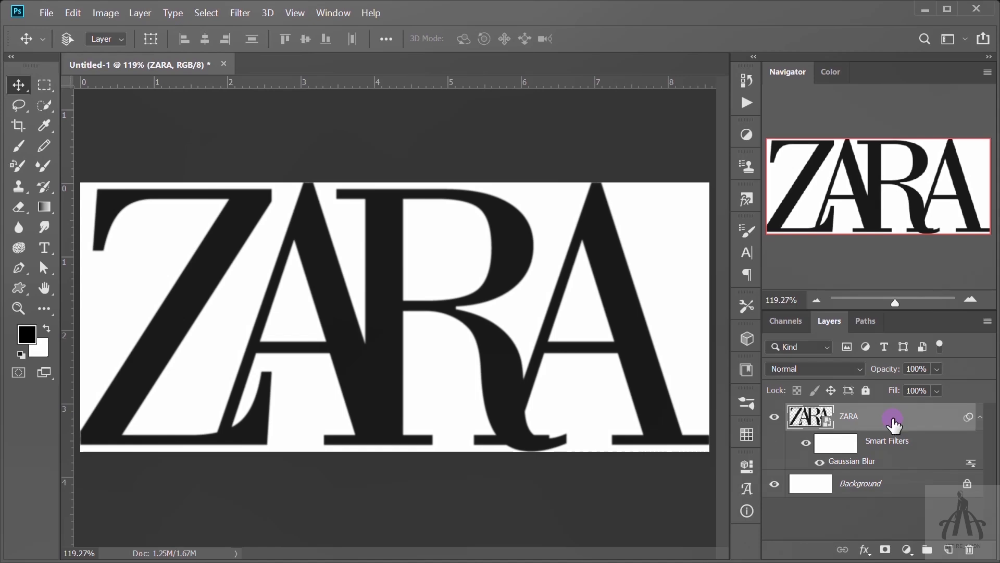
pyautogui.rightClick(898, 426)
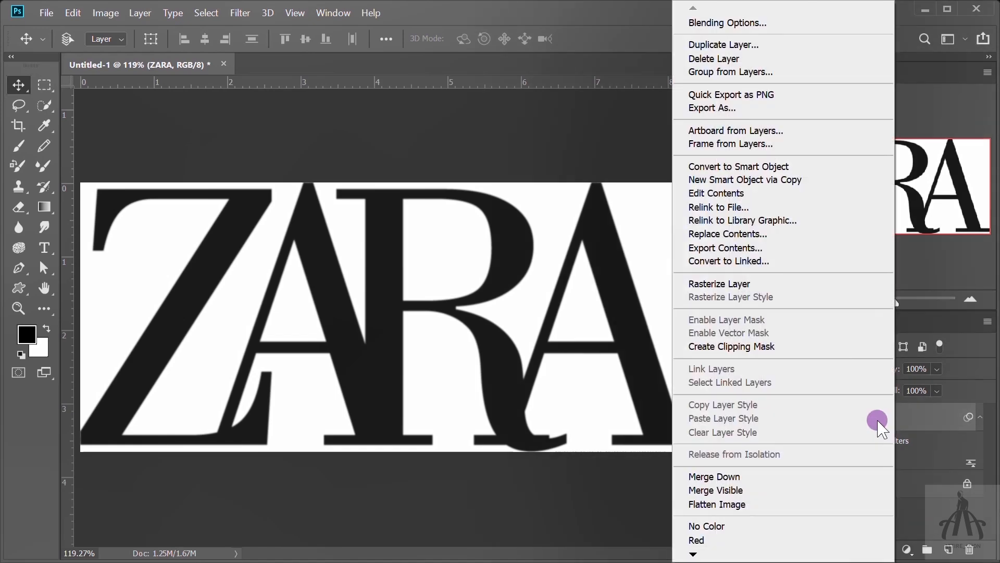
pyautogui.click(724, 504)
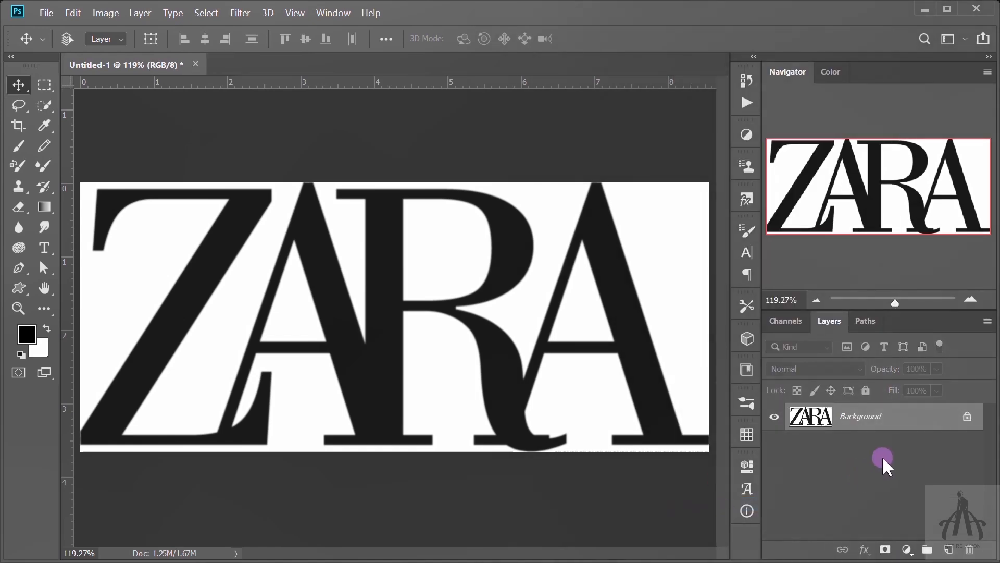
# Export the flattened image as a JPG at 100% quality and 1012 x 433 px.
pyautogui.rightClick(915, 417)
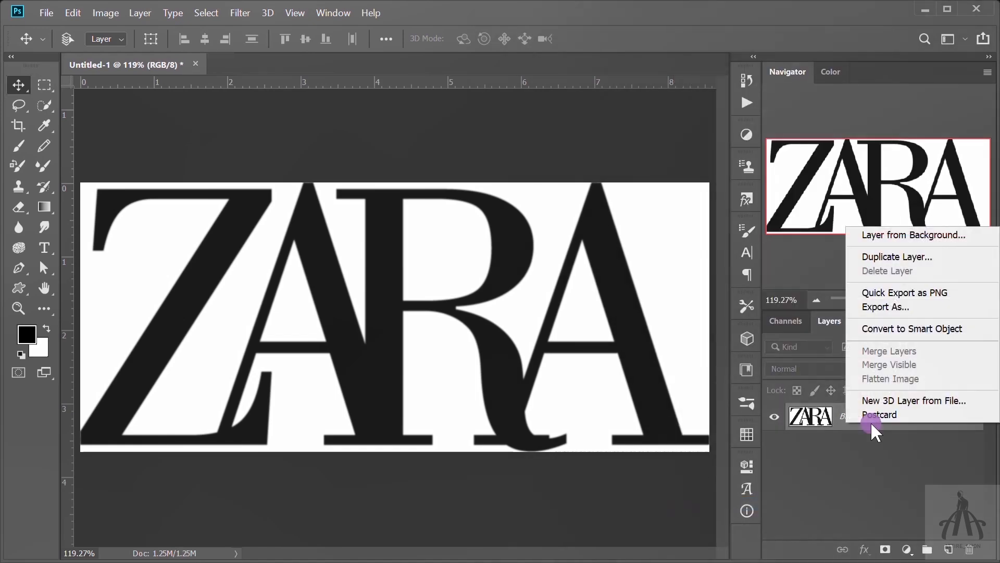
pyautogui.click(921, 307)
pyautogui.click(886, 103)
pyautogui.click(881, 141)
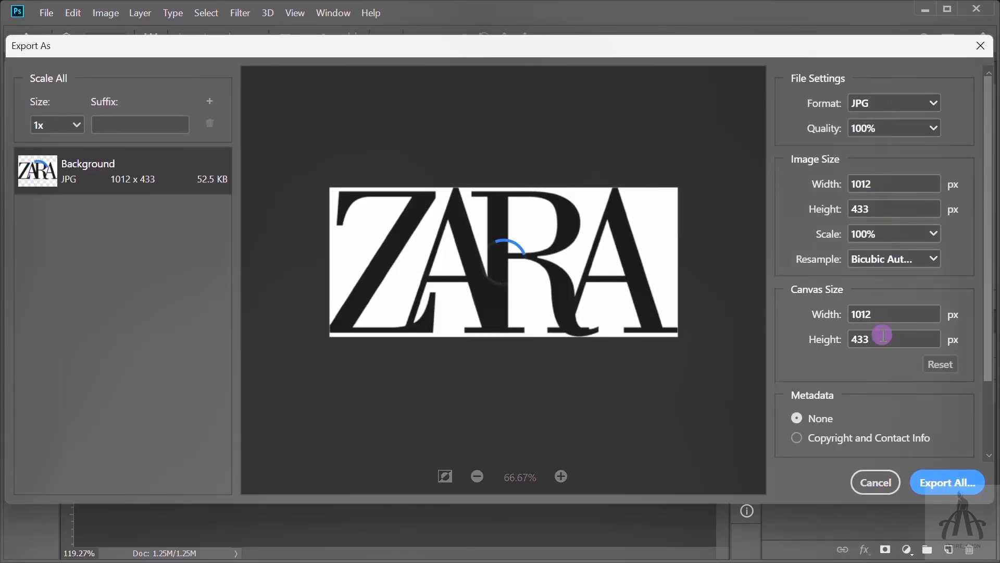
pyautogui.click(942, 485)
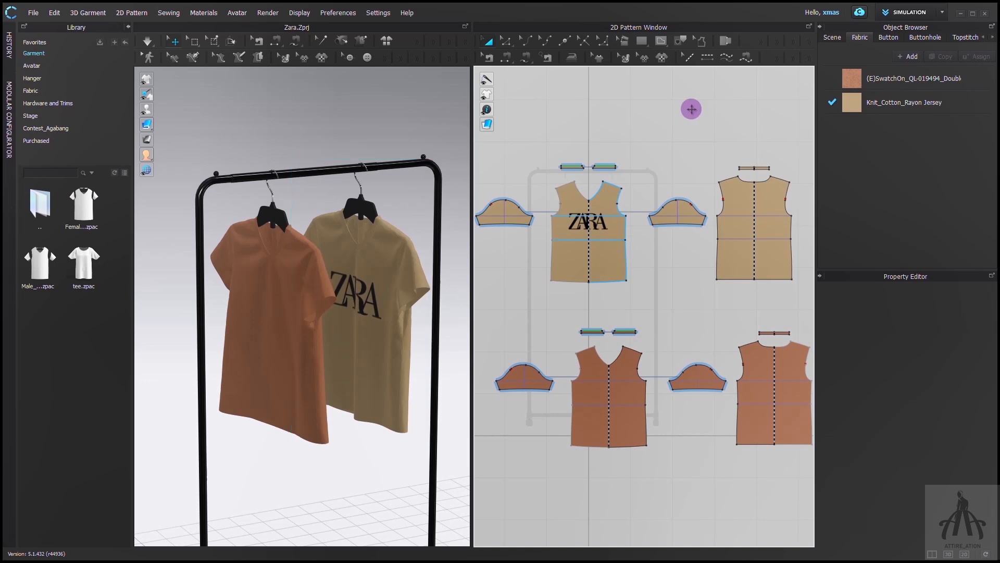
# Switch to CLO and place ZARA.png as a graphic about 14.07 by 6.01 in on the chest of the orange shirt's front pattern.
pyautogui.click(691, 109)
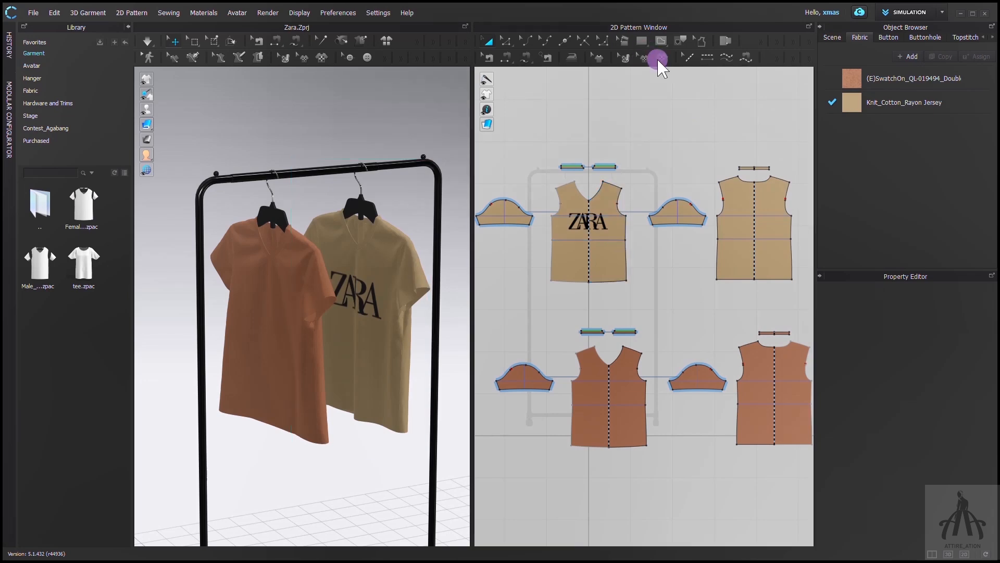
pyautogui.click(662, 55)
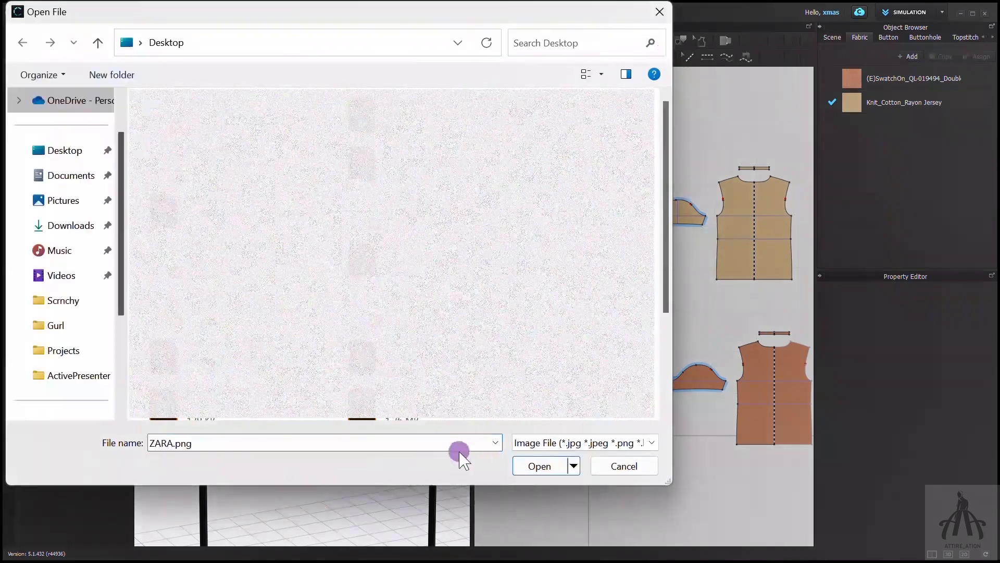
pyautogui.click(539, 465)
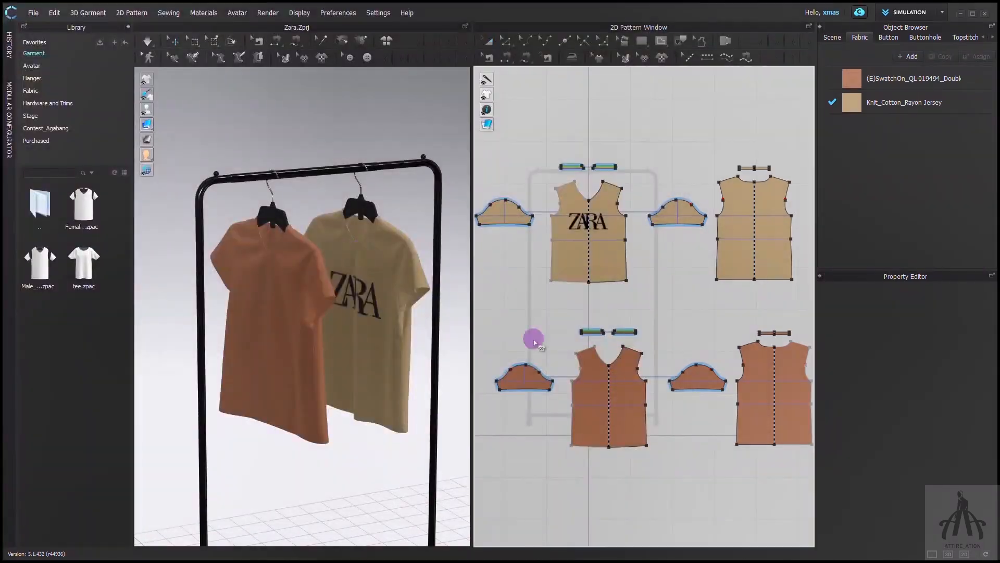
pyautogui.click(603, 390)
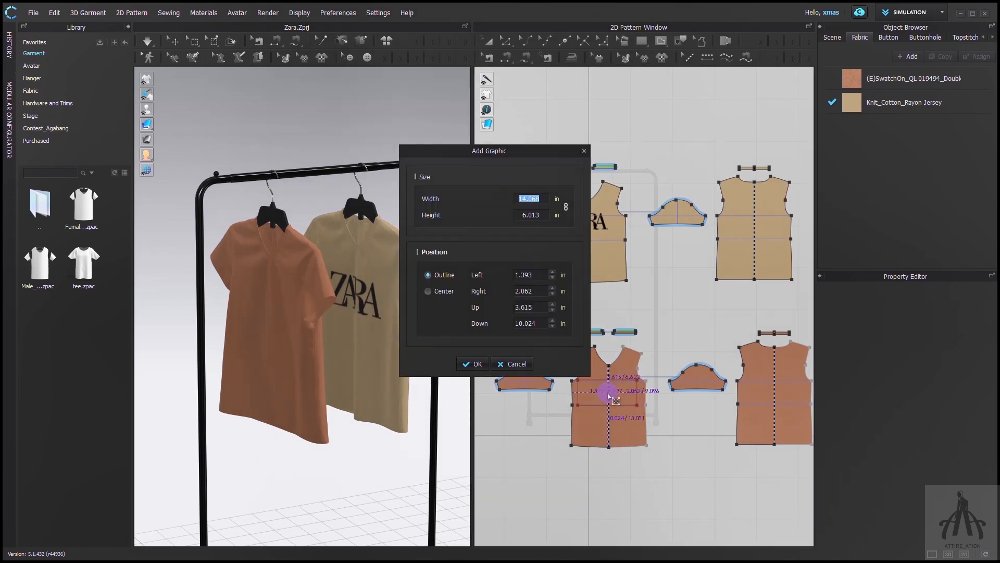
pyautogui.click(475, 360)
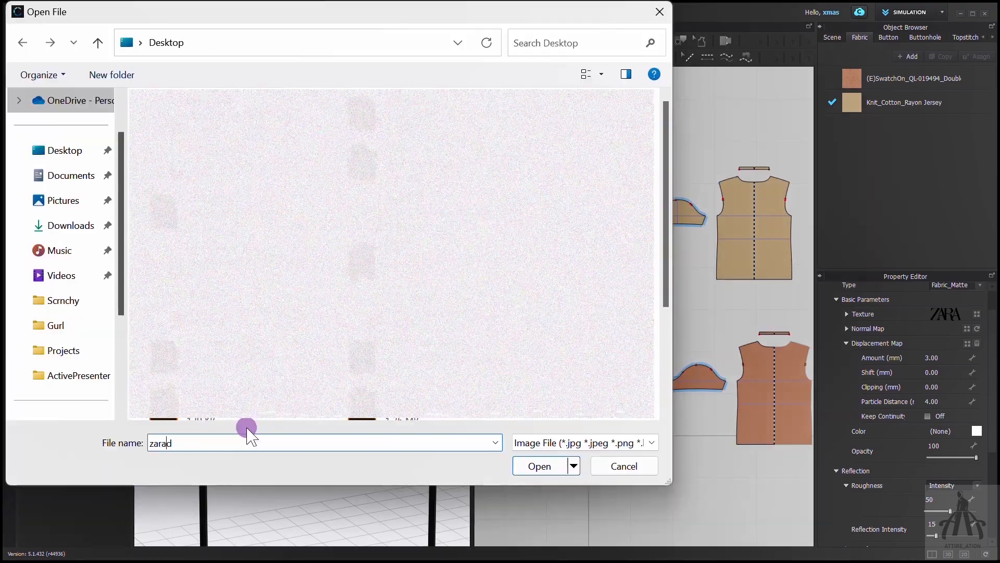
# Load zara d.jpg as the displacement map of the ZARA graphic.
pyautogui.write('d')
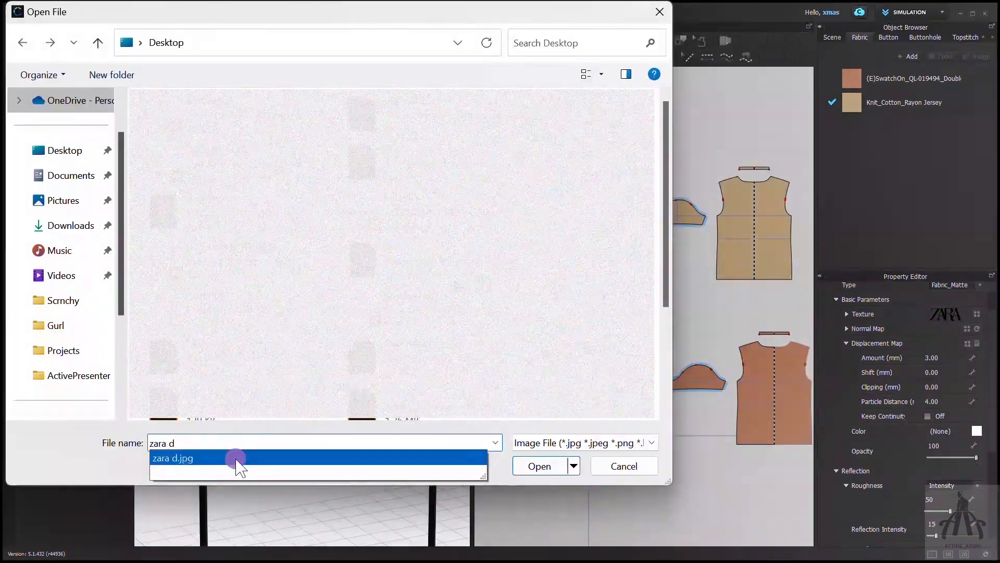
pyautogui.click(391, 459)
pyautogui.click(536, 466)
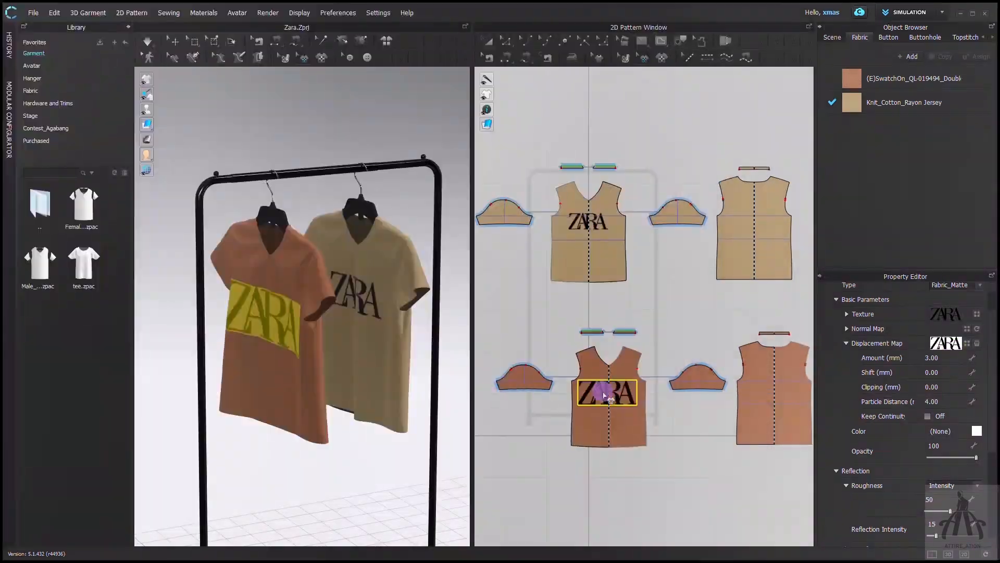
# Shrink the ZARA graphic proportionally and move it slightly higher on the chest of the orange shirt's front pattern.
pyautogui.scroll(5, 610, 396)
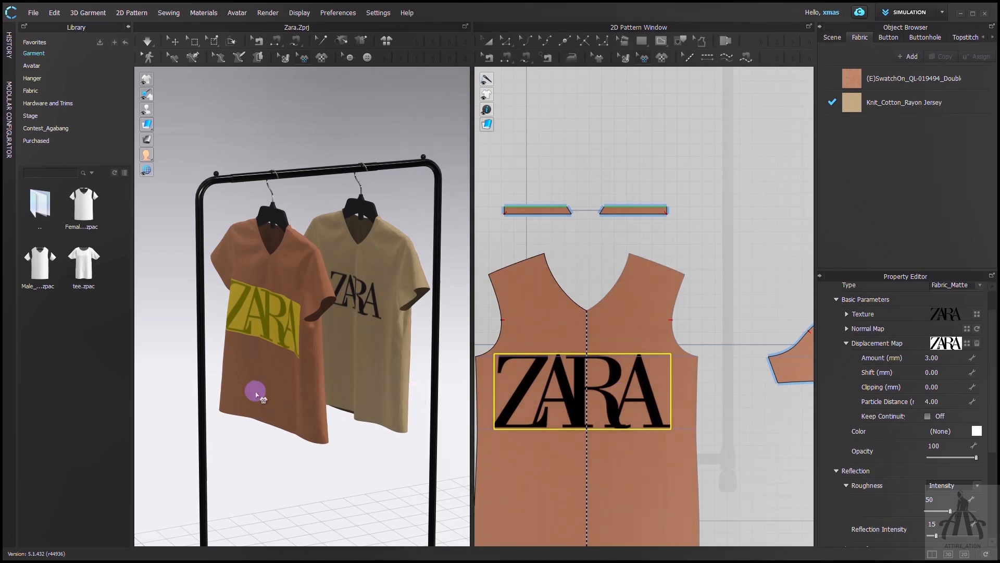
pyautogui.scroll(5, 308, 404)
pyautogui.scroll(3, 320, 349)
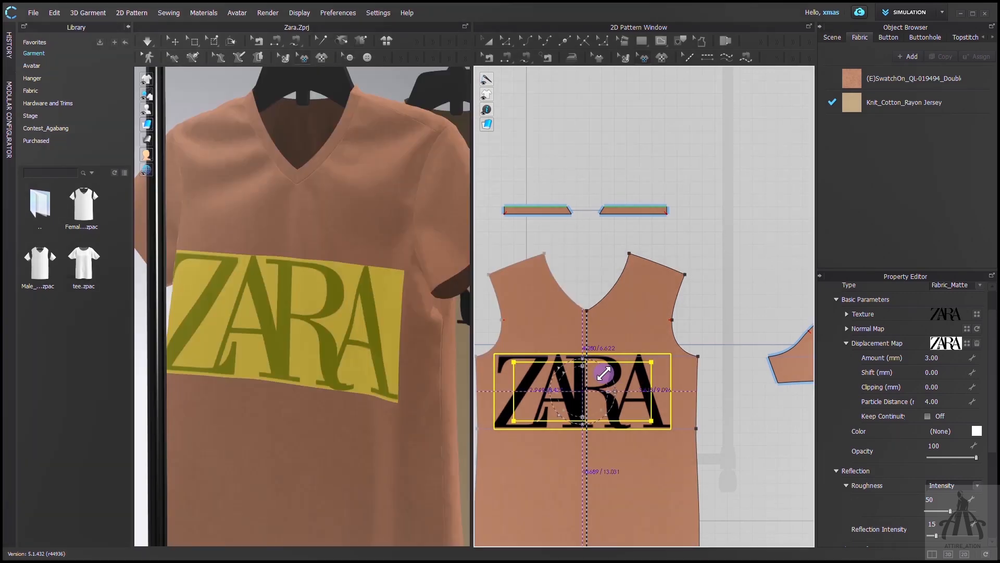
pyautogui.click(603, 374)
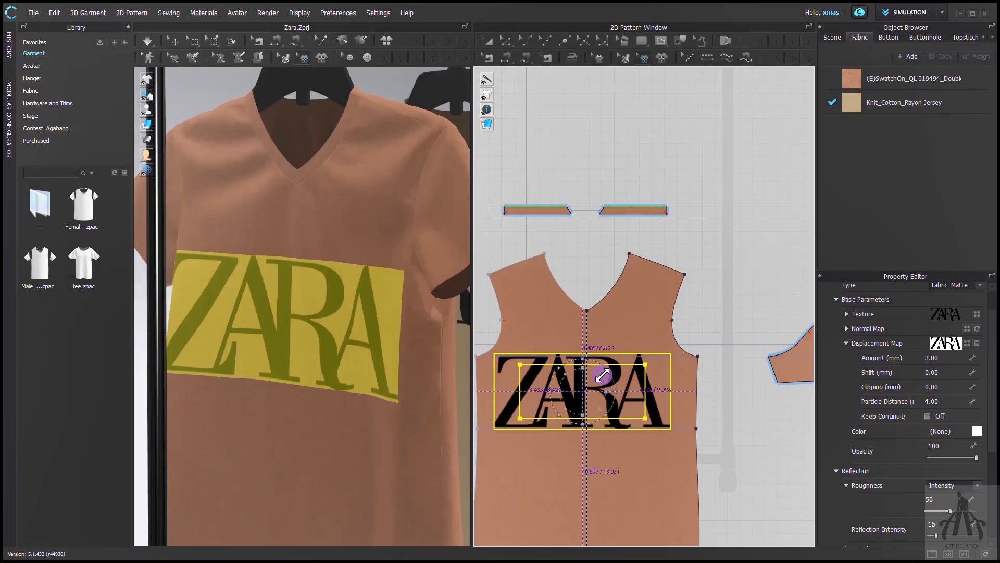
pyautogui.moveTo(603, 375)
pyautogui.mouseDown()
pyautogui.moveTo(595, 384)
pyautogui.moveTo(593, 374)
pyautogui.mouseUp()
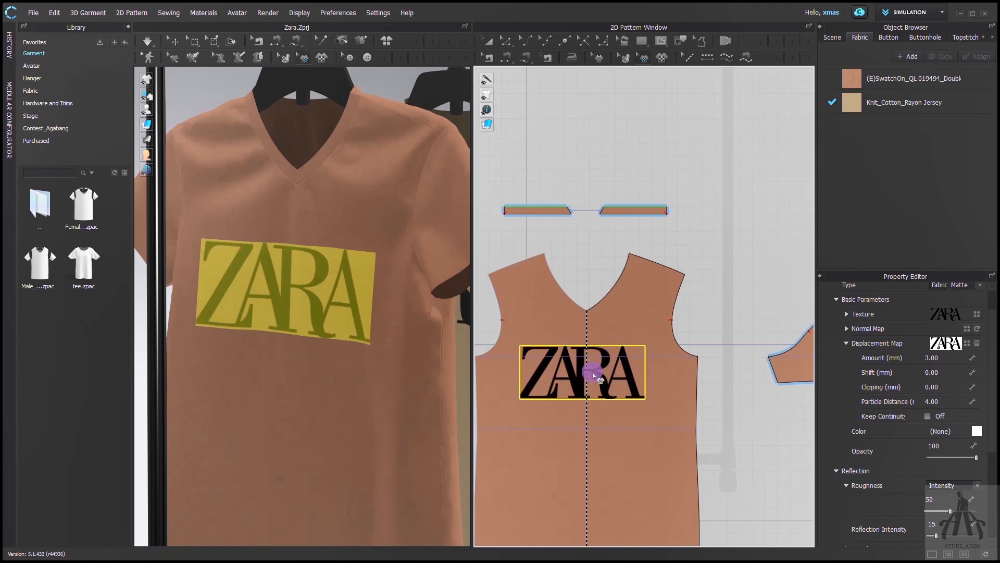
# Turn on texture desaturation for the ZARA graphic and set its colour to the orange shirt fabric's hex code, C08768.
pyautogui.click(847, 314)
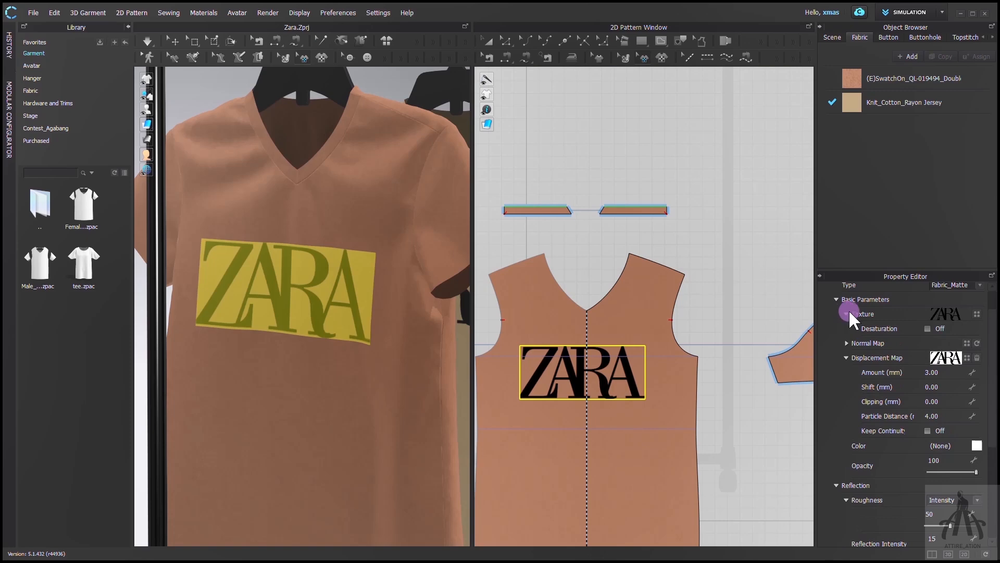
pyautogui.click(928, 328)
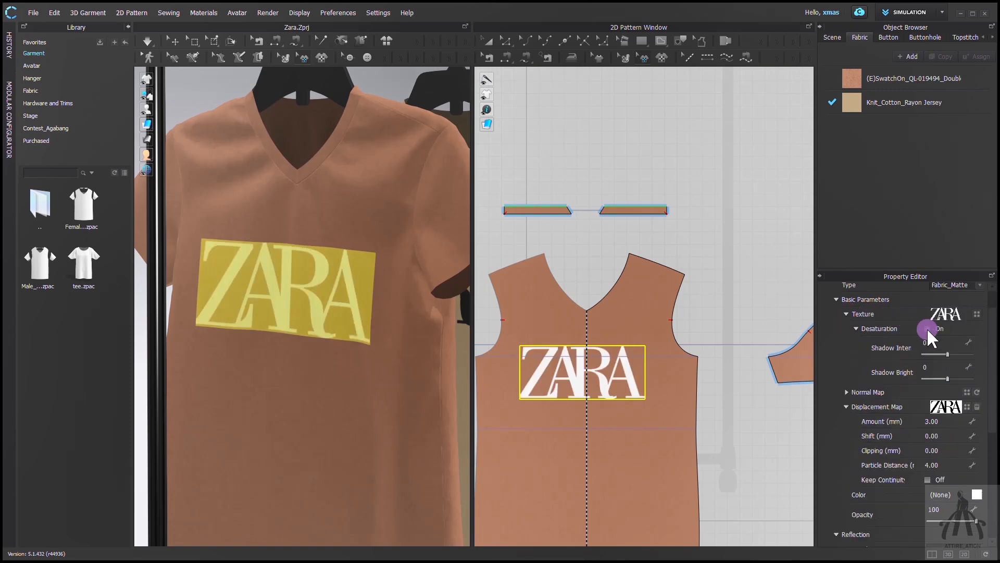
pyautogui.click(888, 80)
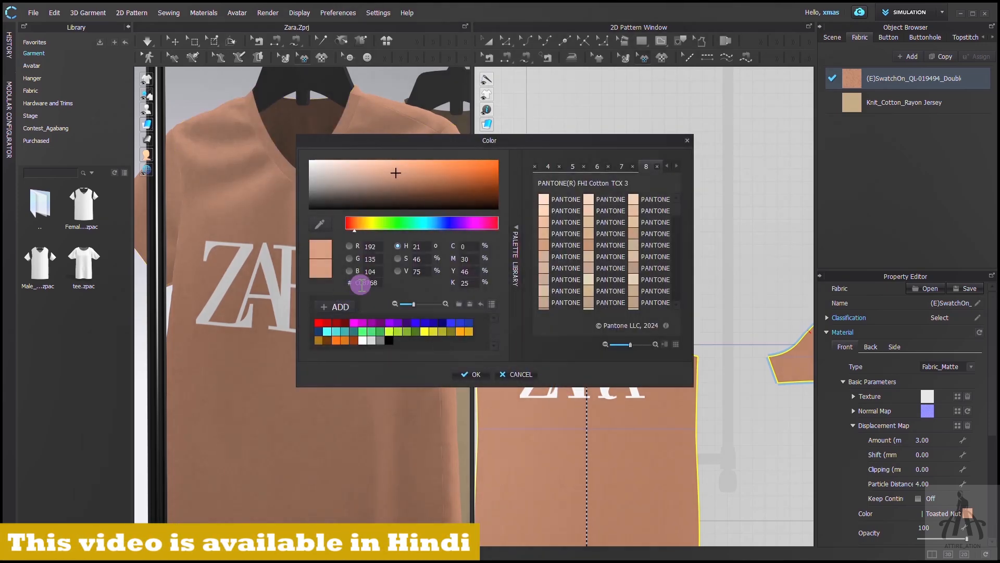
pyautogui.click(472, 375)
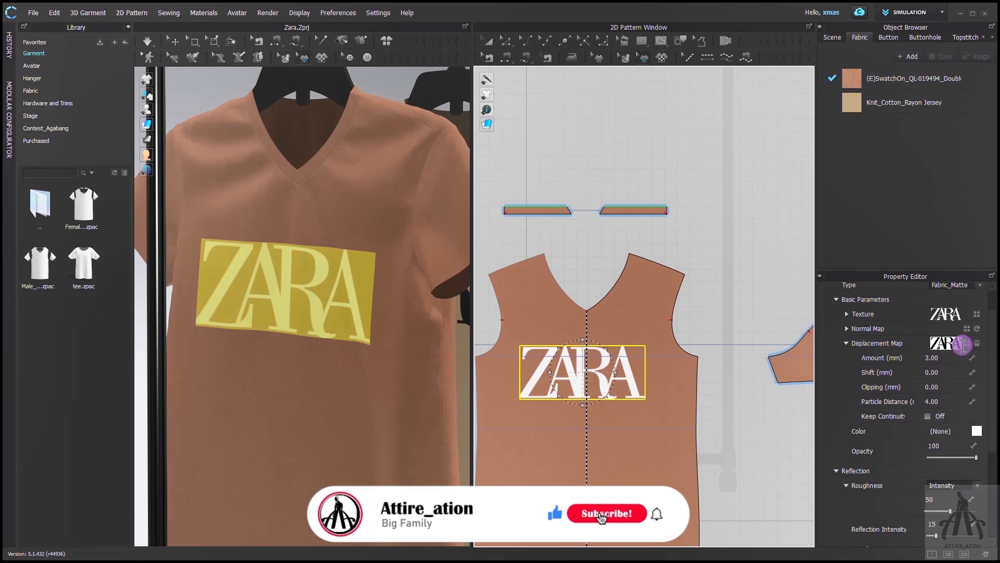
pyautogui.click(978, 431)
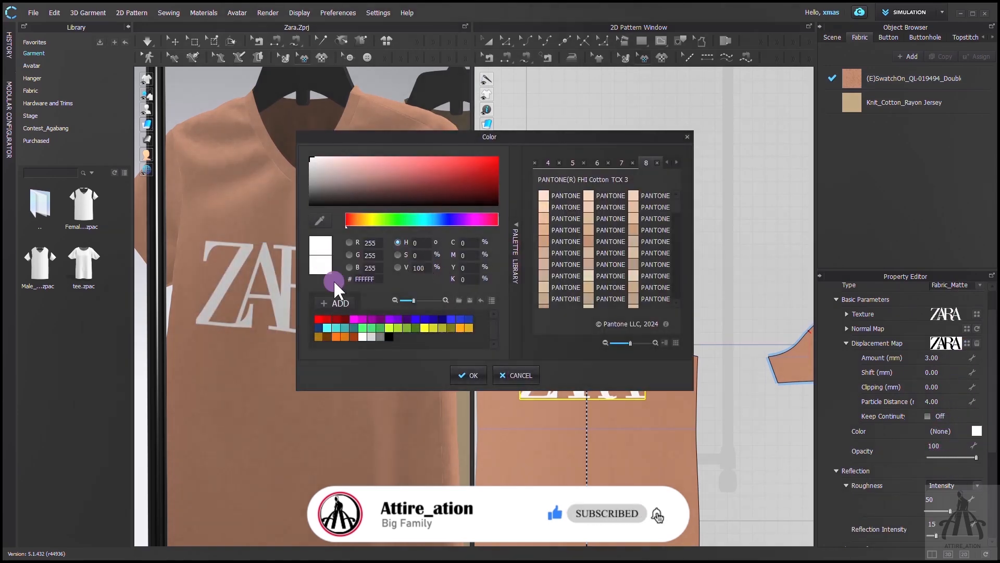
pyautogui.doubleClick(370, 278)
pyautogui.hotkey('ctrl', 'v')
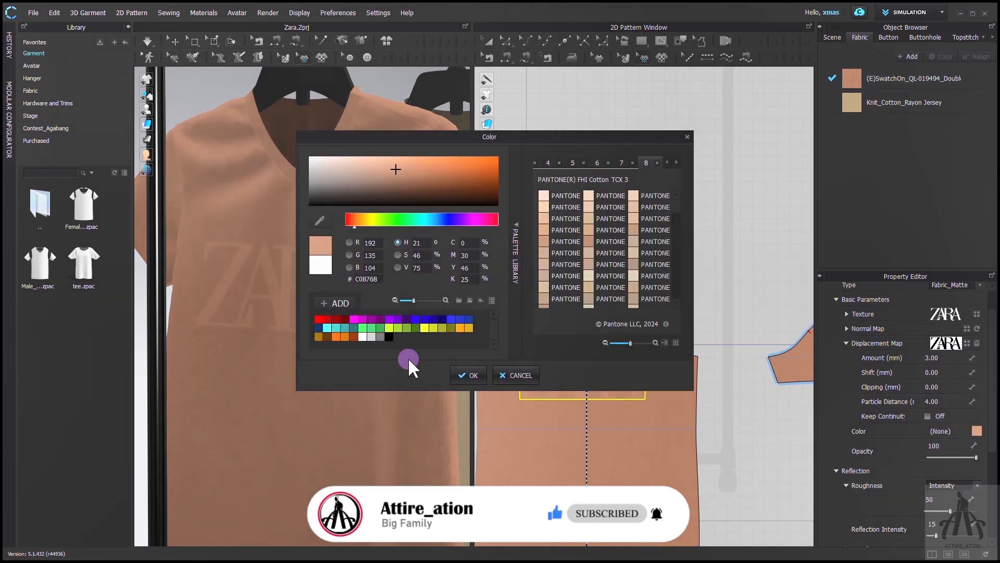
pyautogui.click(472, 375)
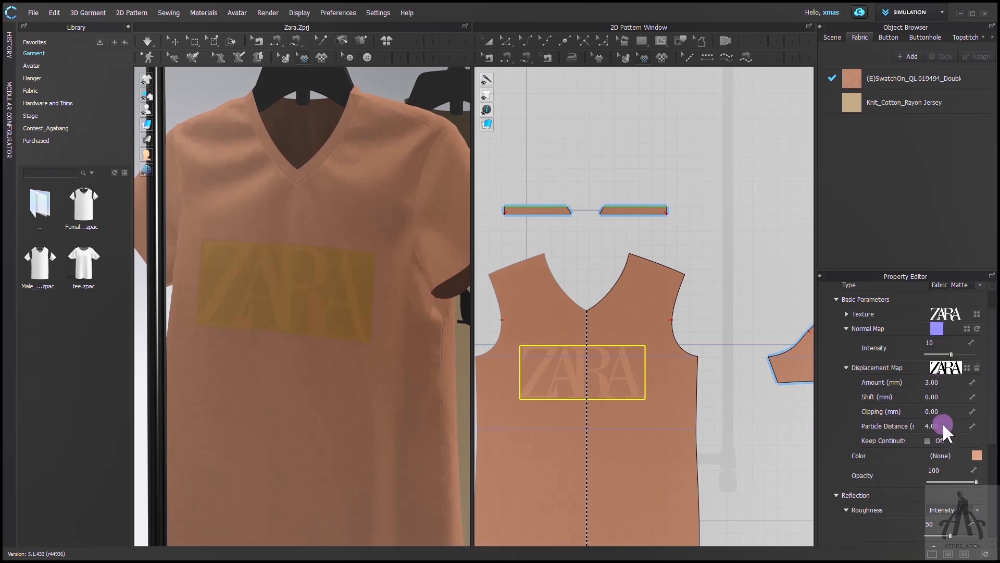
# Set the ZARA graphic's displacement particle distance to 1 mm and its texture shadow brightness to -18.
pyautogui.click(943, 425)
pyautogui.press('Return')
pyautogui.click(846, 313)
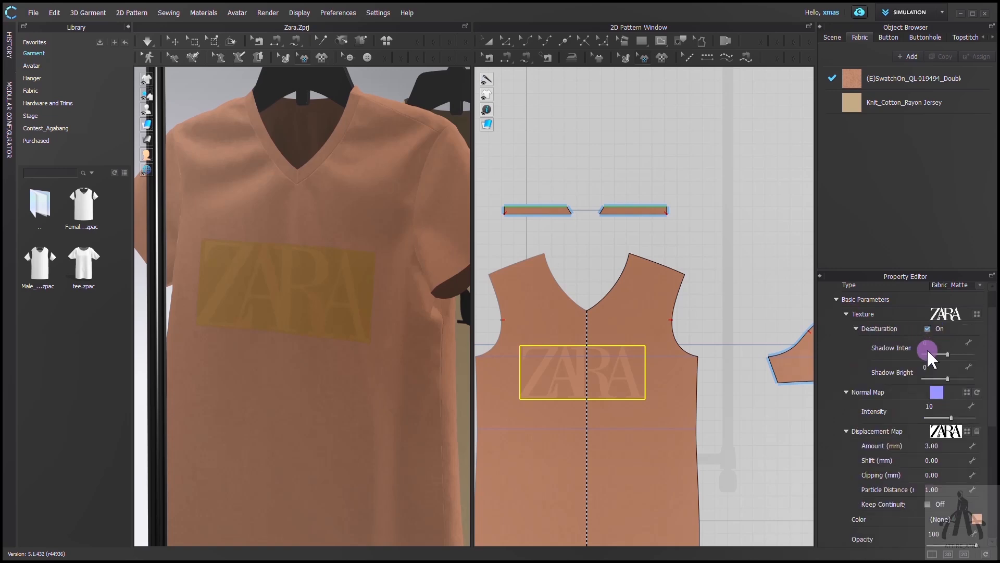
pyautogui.moveTo(947, 379); pyautogui.dragTo(939, 378)
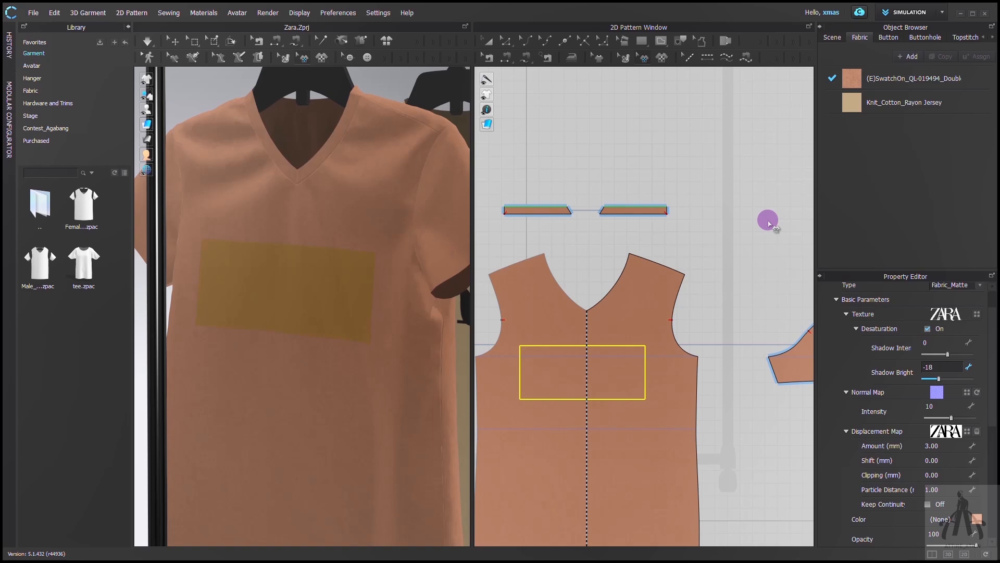
pyautogui.click(768, 223)
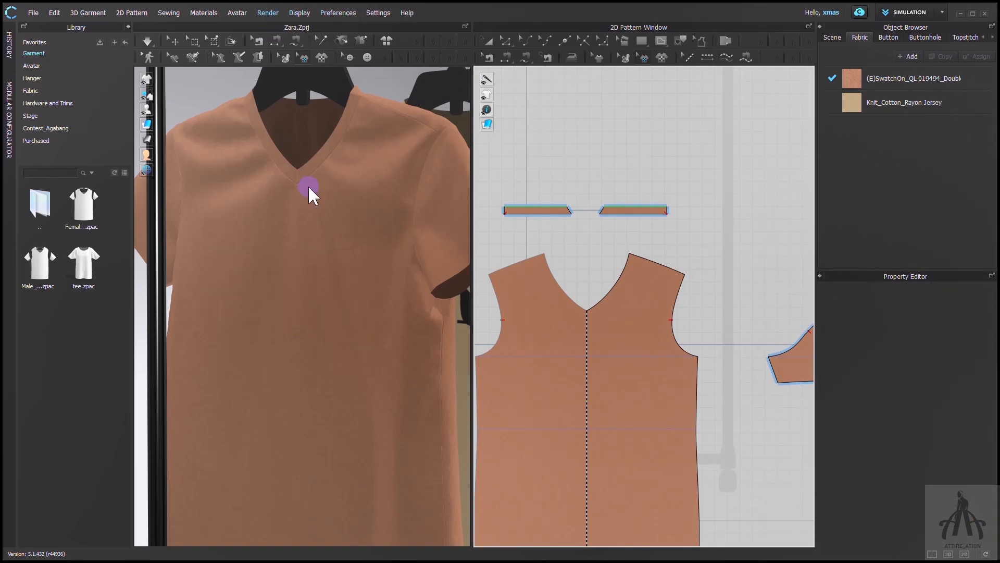
# Render the front of the orange shirt with a close view of the ZARA print.
pyautogui.moveTo(308, 189); pyautogui.dragTo(327, 222, button='middle')
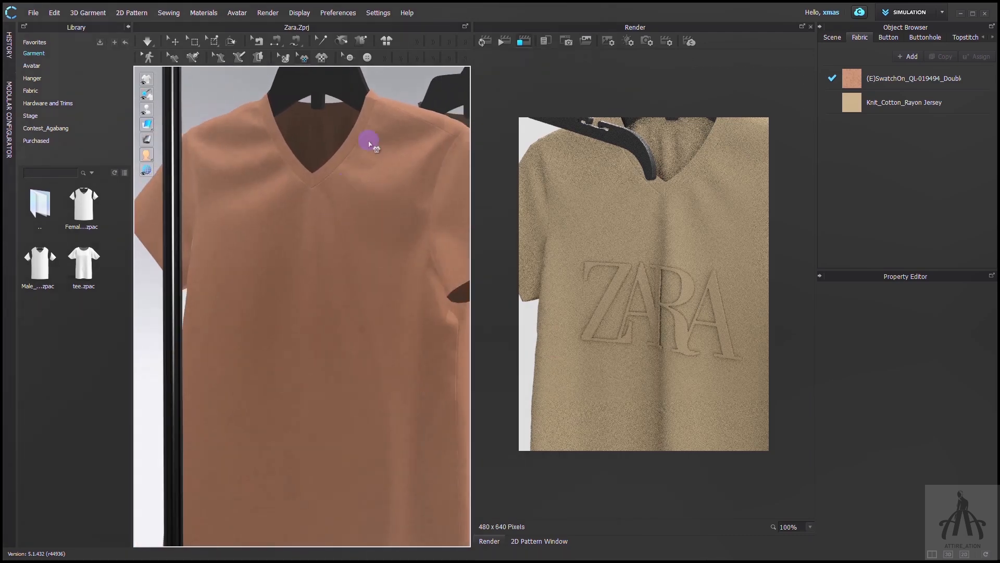
pyautogui.click(490, 43)
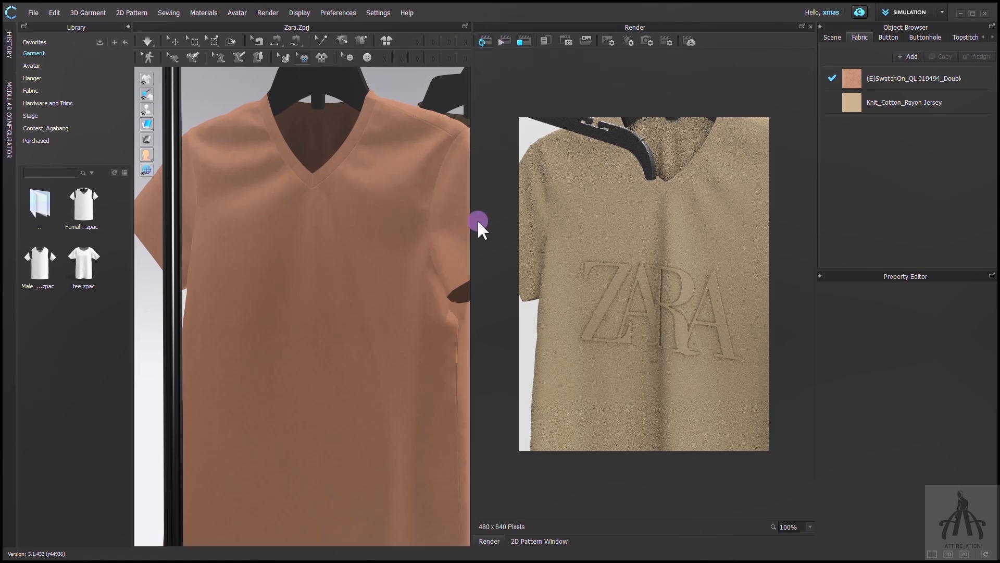
pyautogui.click(519, 36)
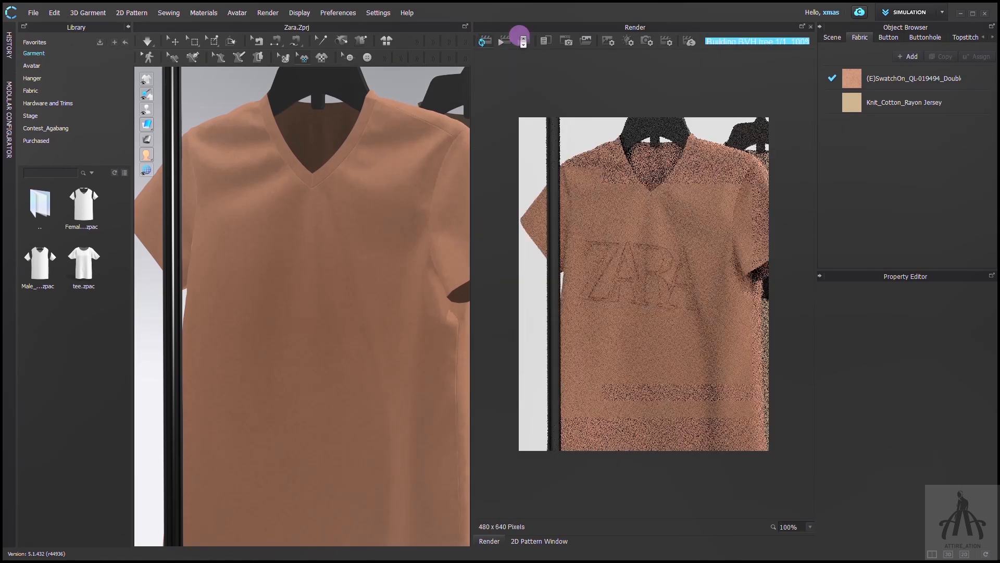
pyautogui.scroll(5, 220, 275)
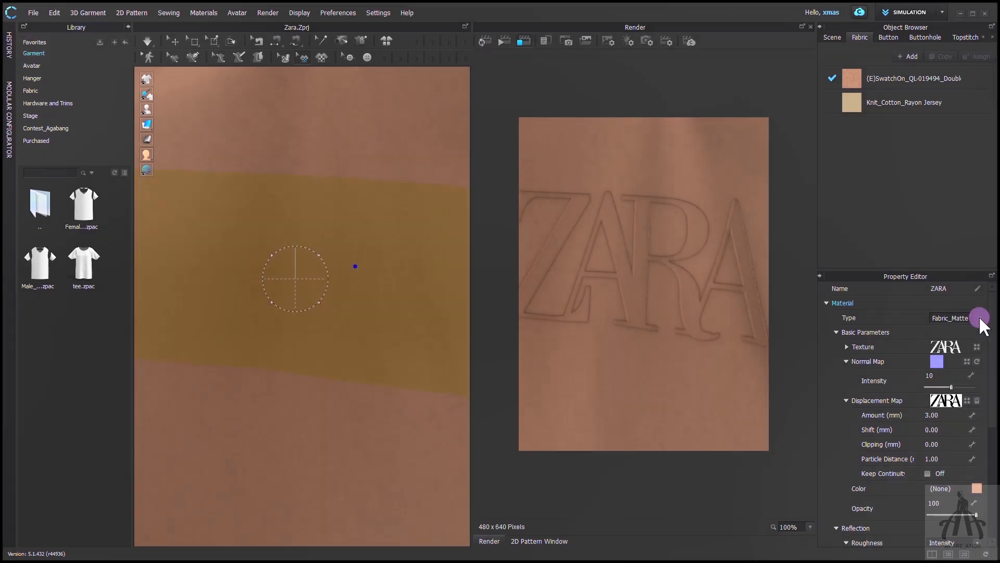
# Change the ZARA graphic's material type to Plastic and set its reflection intensity to 40.
pyautogui.click(979, 318)
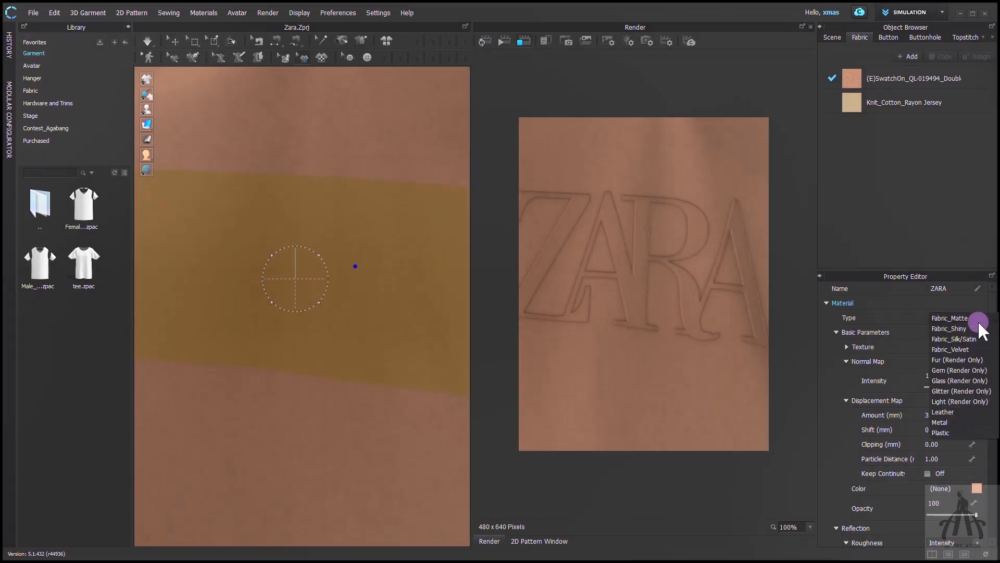
pyautogui.click(952, 431)
pyautogui.scroll(-5, 917, 458)
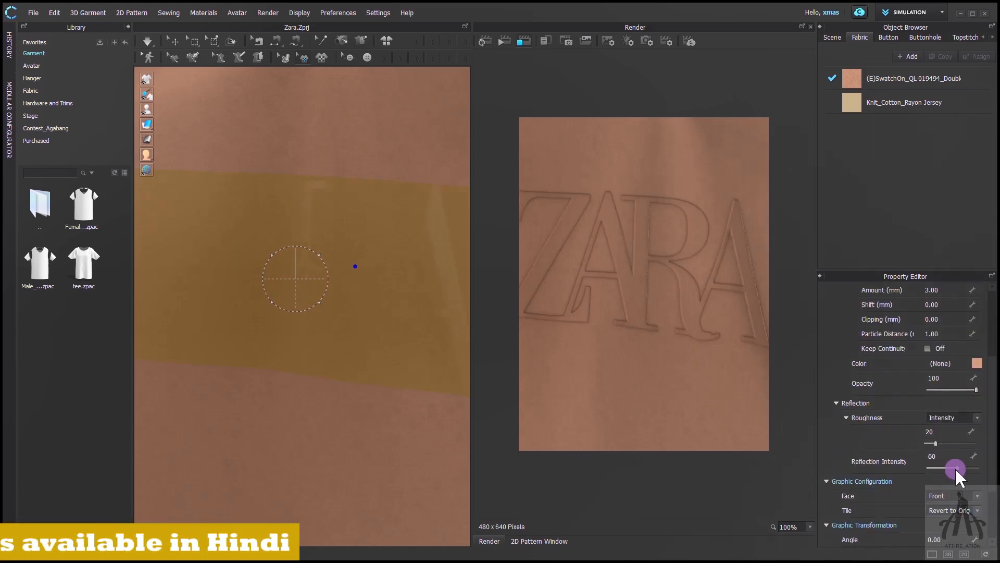
pyautogui.moveTo(955, 467); pyautogui.dragTo(942, 468)
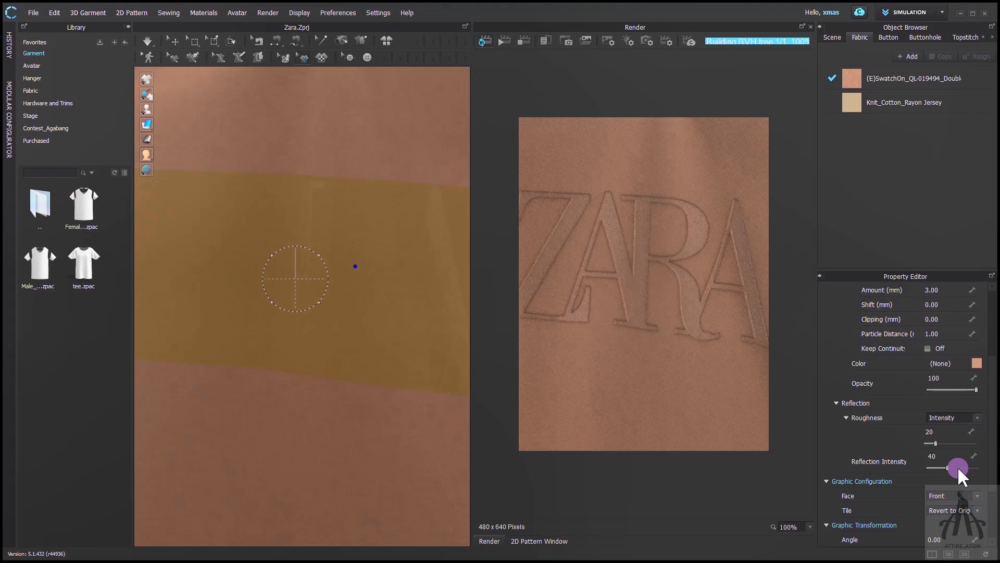
# Set the ZARA graphic's displacement amount to 3 mm.
pyautogui.scroll(3, 935, 417)
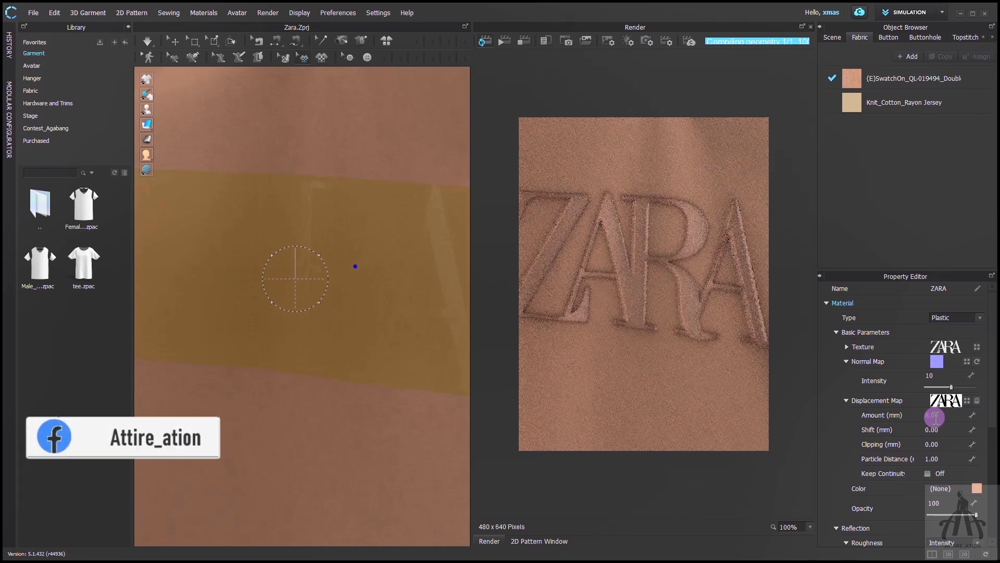
pyautogui.click(935, 417)
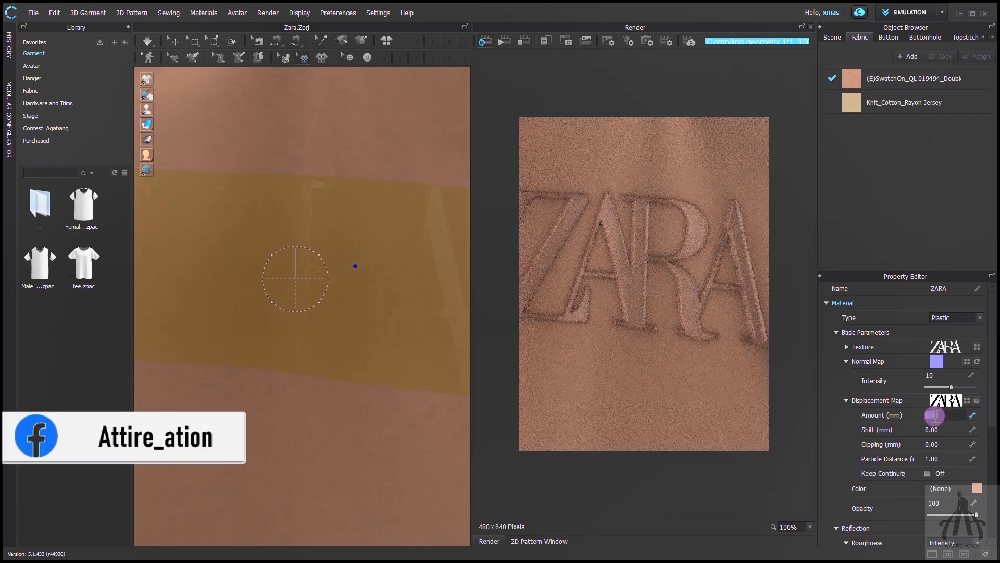
pyautogui.write('3')
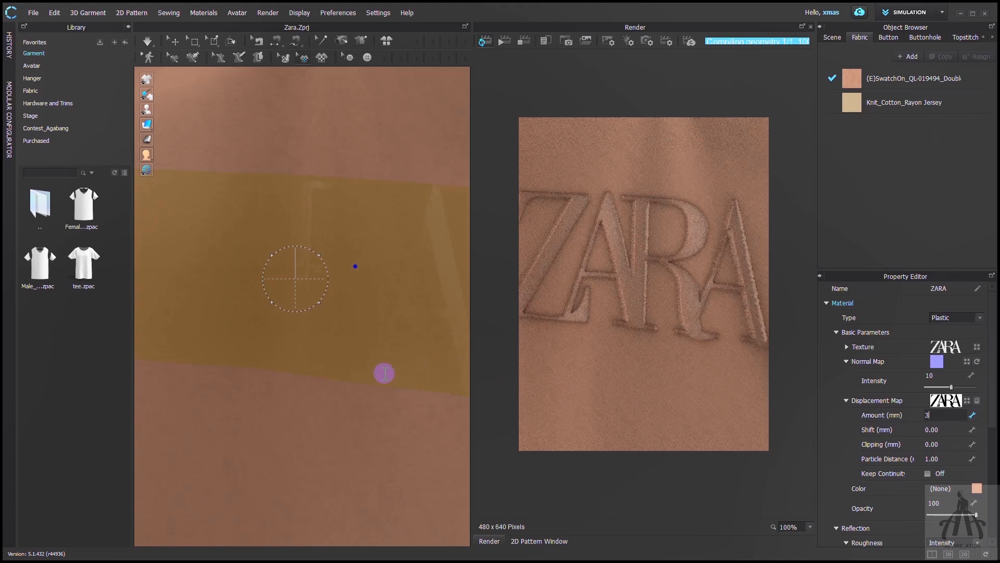
pyautogui.press('Return')
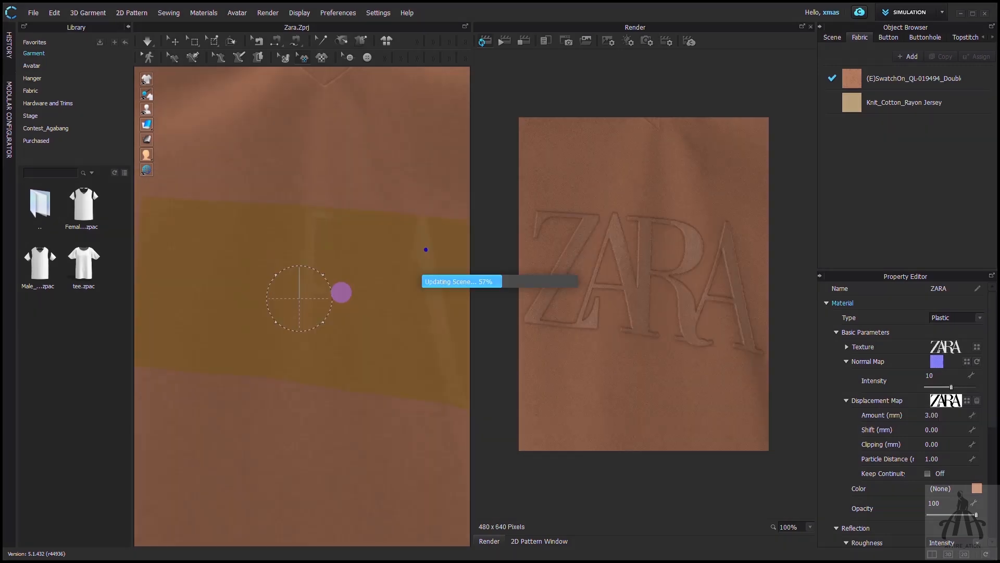